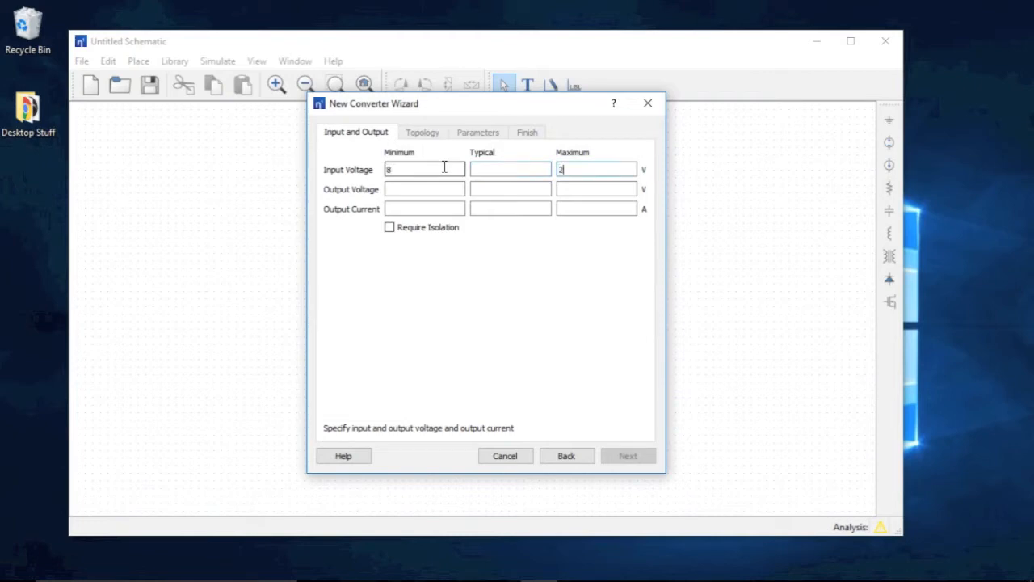
- Specify the maximum input voltage as 24 V, typical output voltage as 5 V and output current as 0 to 10 A
{"action": "key", "text": "Tab"}
{"action": "left_click", "coordinate": [583, 206]}
{"action": "type", "text": "10"}
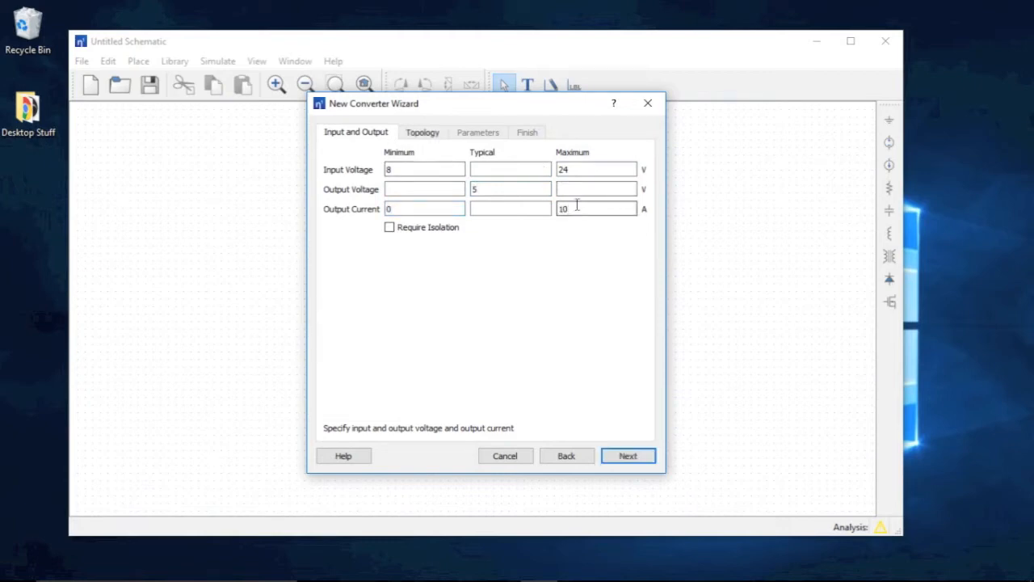
{"action": "left_click", "coordinate": [627, 455]}
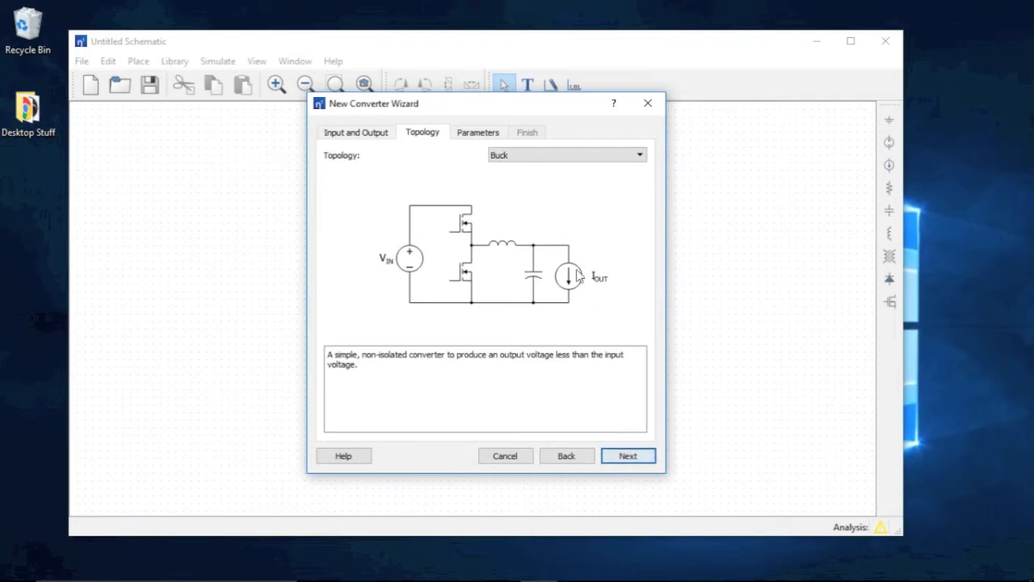
- Preview the Flyback and Forward topologies, and confirm Buck as the converter topology
{"action": "left_click", "coordinate": [567, 157]}
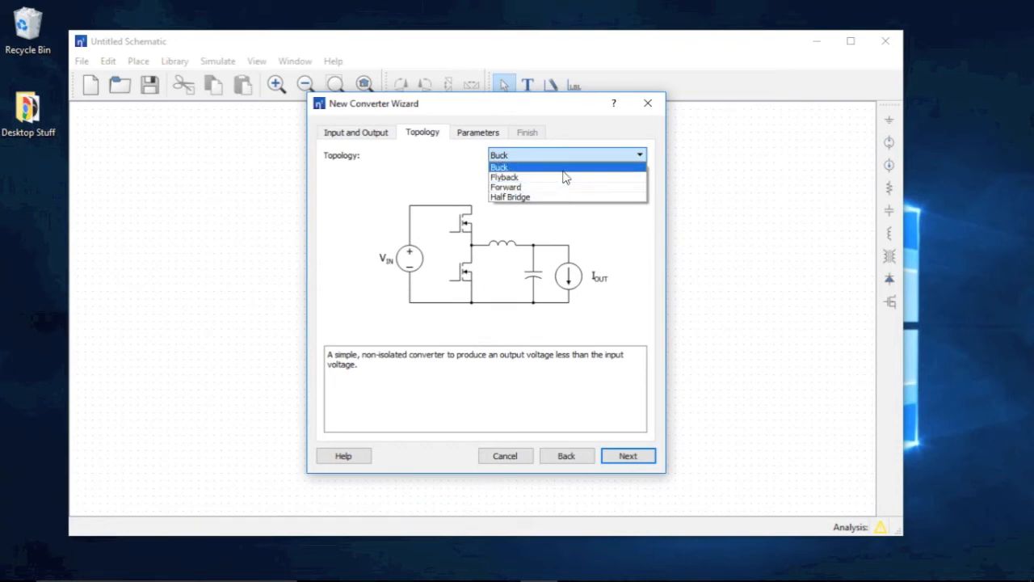
{"action": "left_click", "coordinate": [565, 177]}
{"action": "left_click", "coordinate": [559, 158]}
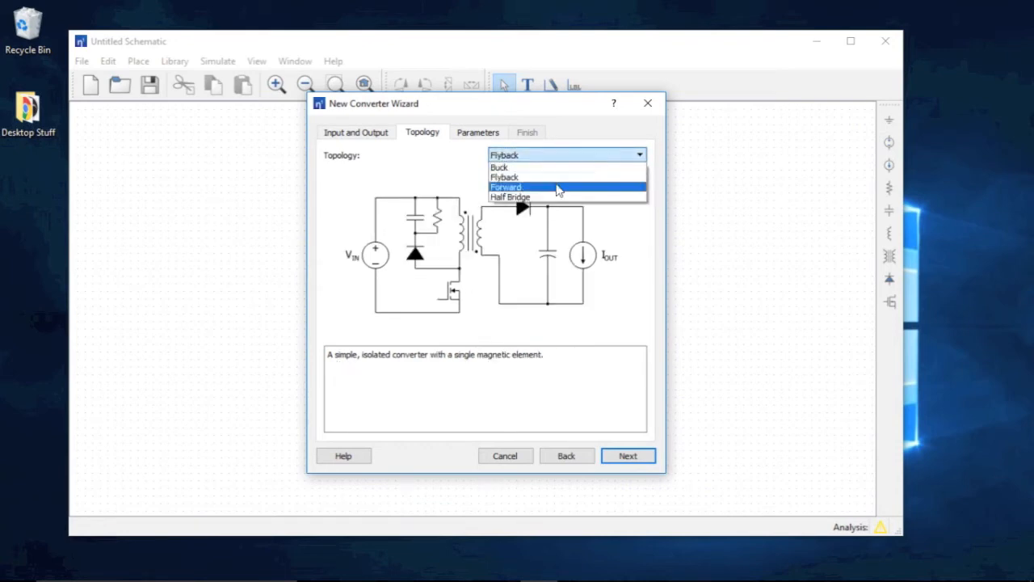
{"action": "left_click", "coordinate": [557, 187]}
{"action": "left_click", "coordinate": [558, 157]}
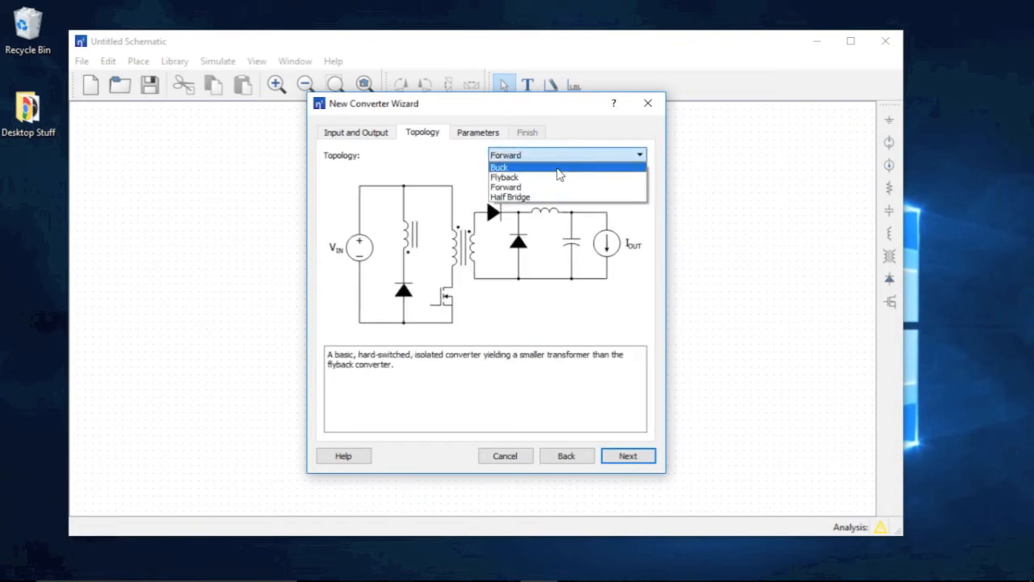
{"action": "left_click", "coordinate": [557, 168]}
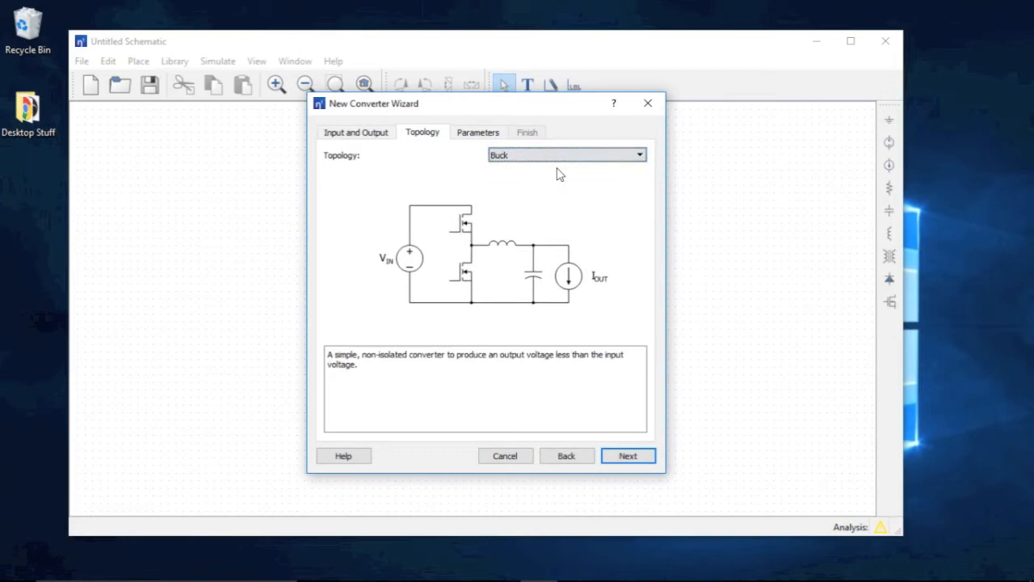
{"action": "left_click", "coordinate": [620, 456]}
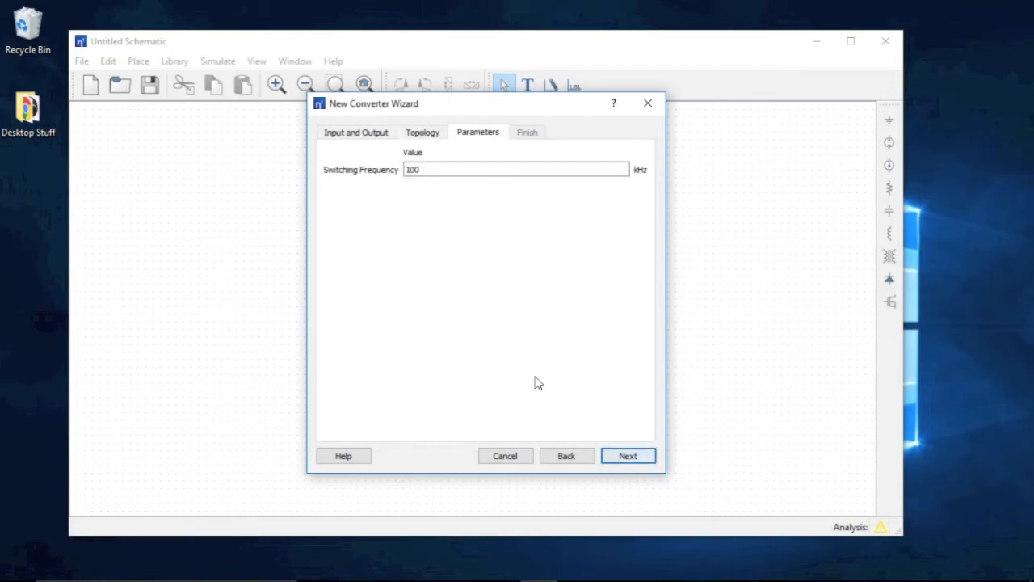
- Set the switching frequency to 500 kHz and finish the wizard to generate the converter schematic
{"action": "left_click", "coordinate": [408, 171]}
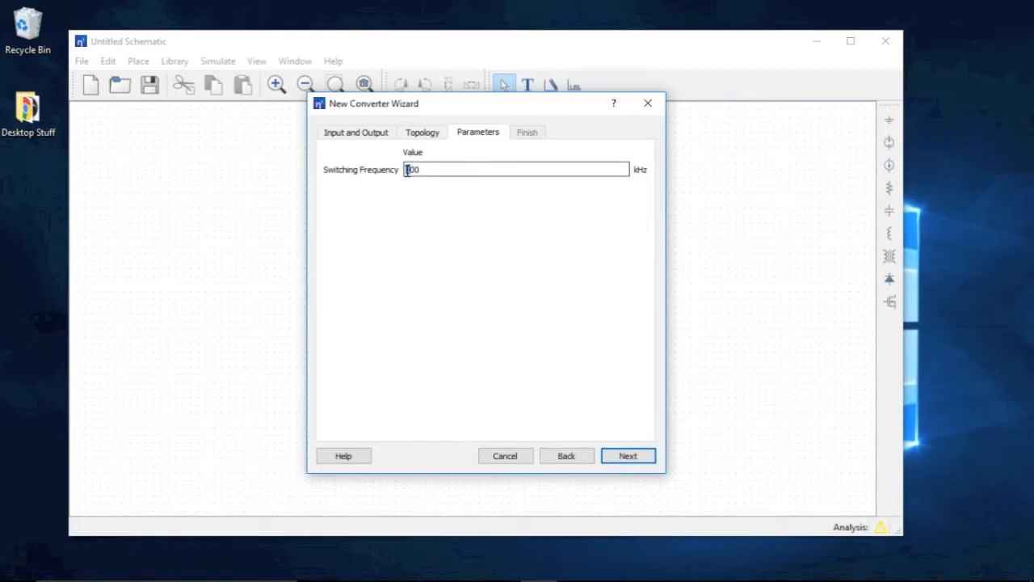
{"action": "type", "text": "5"}
{"action": "left_click", "coordinate": [608, 457]}
{"action": "left_click", "coordinate": [610, 457]}
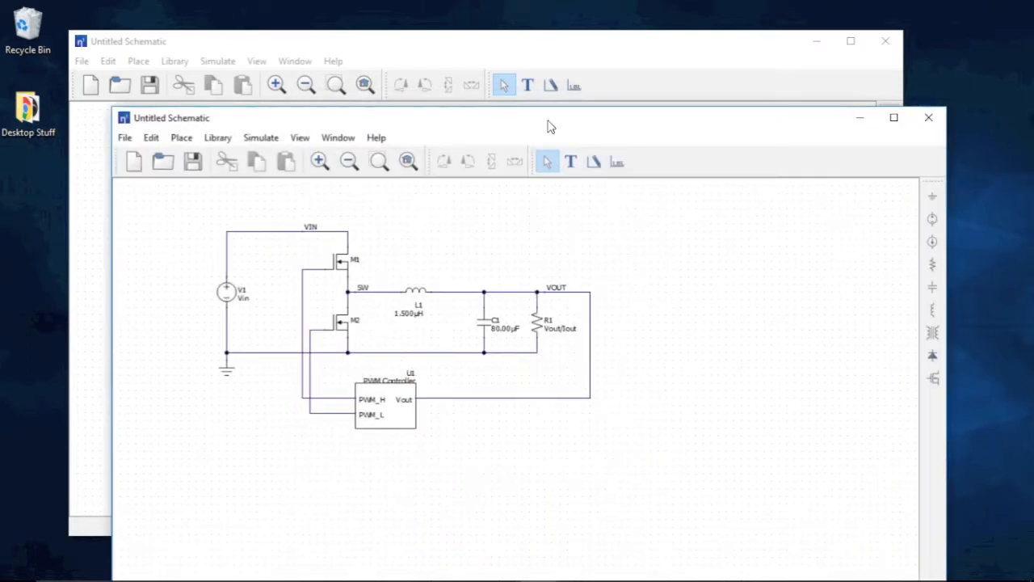
- Run a transient simulation of the buck converter and place the response plots beside the schematic
{"action": "left_click_drag", "start_coordinate": [547, 121], "coordinate": [525, 53]}
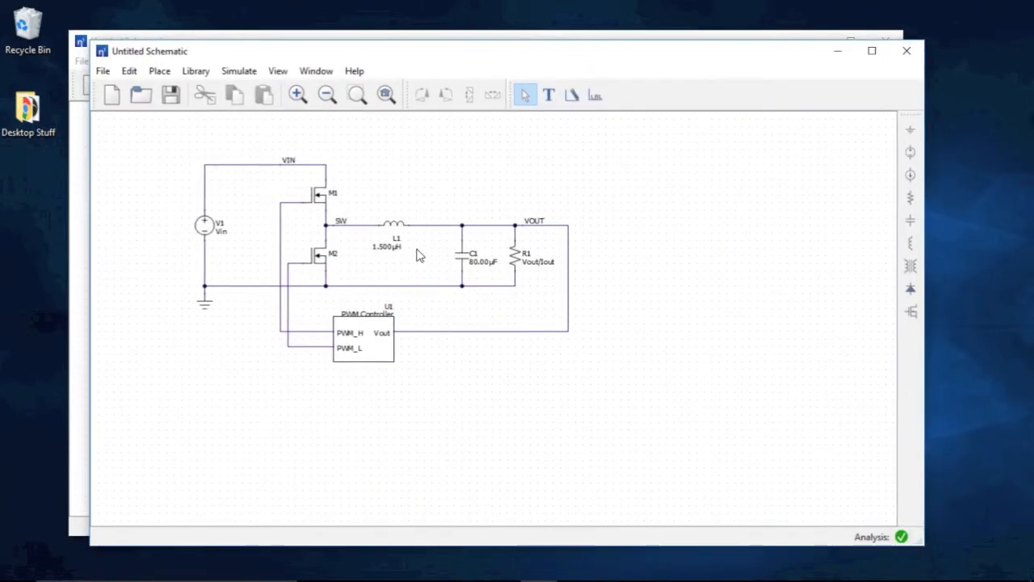
{"action": "left_click", "coordinate": [233, 74]}
{"action": "left_click", "coordinate": [242, 130]}
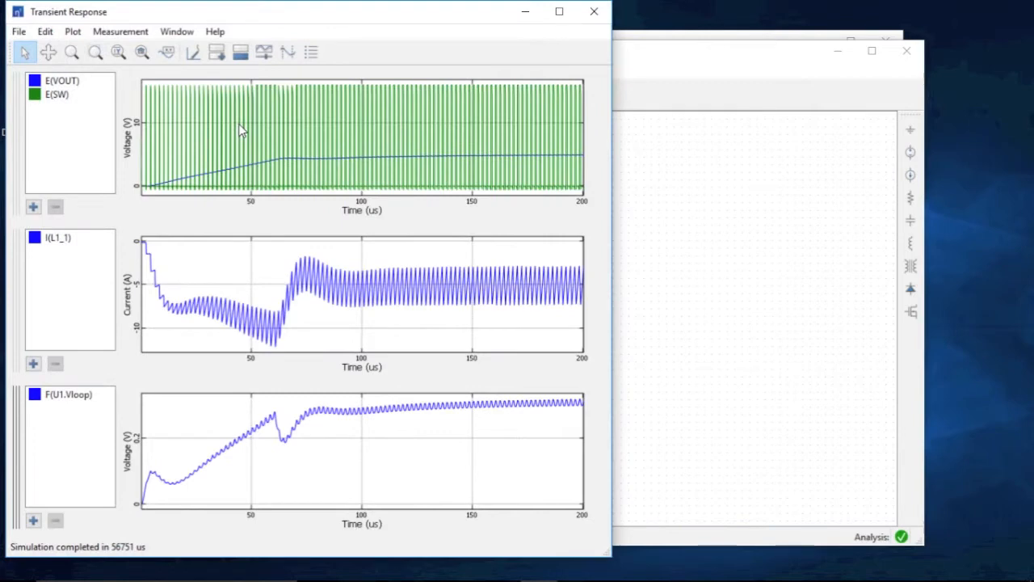
{"action": "left_click_drag", "start_coordinate": [251, 20], "coordinate": [615, 16]}
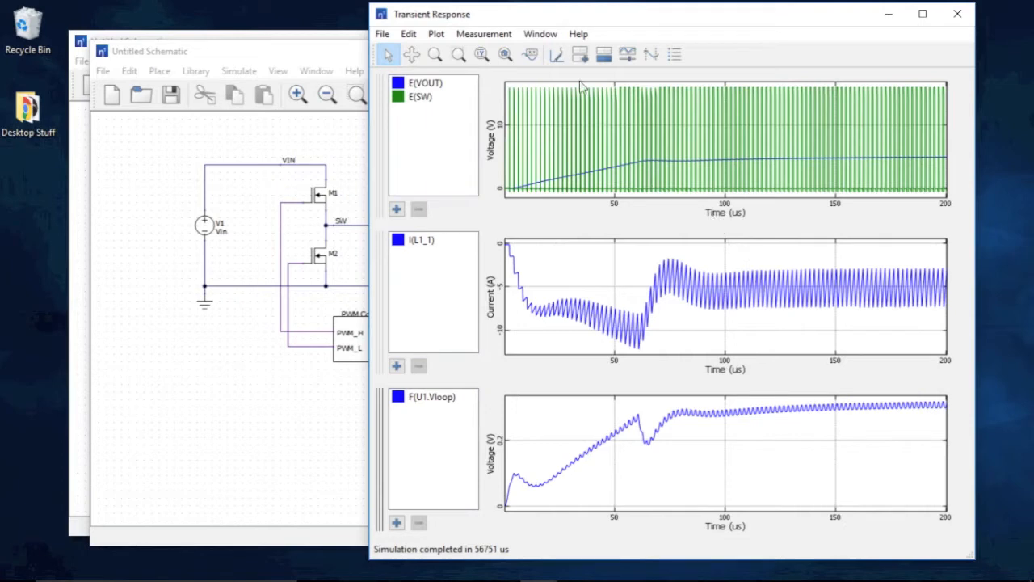
{"action": "left_click_drag", "start_coordinate": [559, 17], "coordinate": [608, 19]}
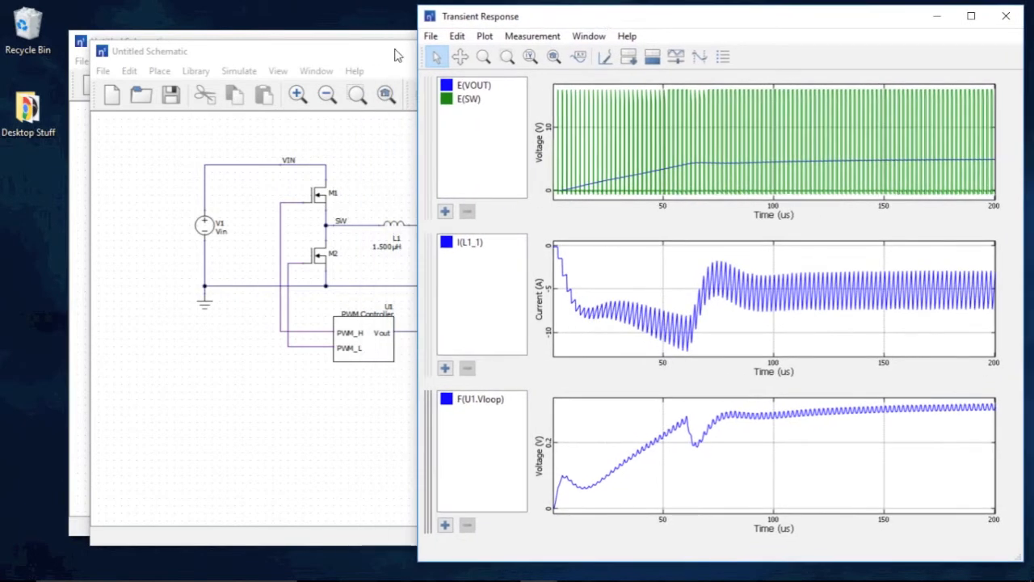
- Open the PWM controller's specification and shift the falling edge of PWM_H slightly earlier in the output timing diagram
{"action": "left_click", "coordinate": [394, 91]}
{"action": "double_click", "coordinate": [370, 333]}
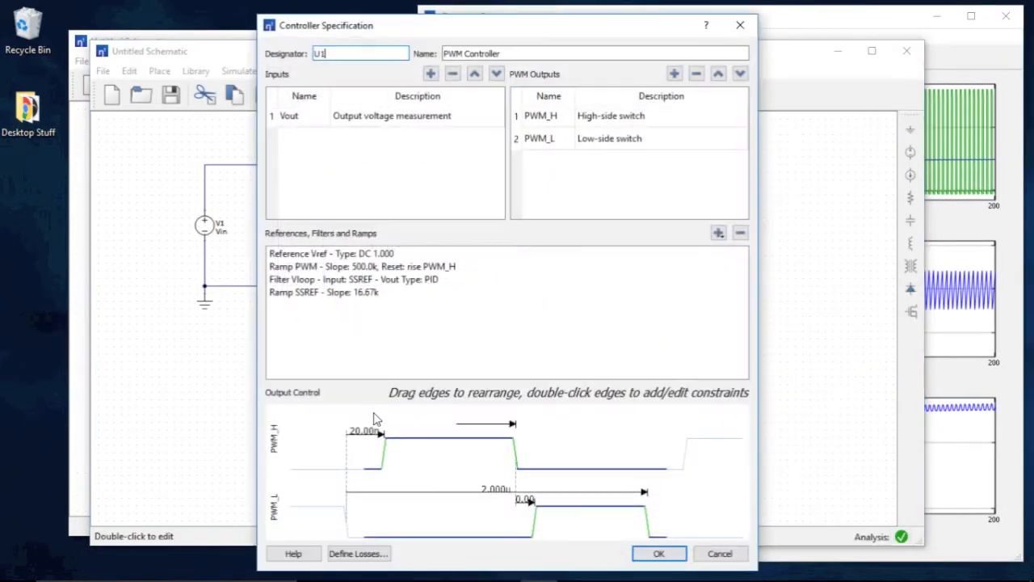
{"action": "left_click_drag", "start_coordinate": [424, 34], "coordinate": [421, 25]}
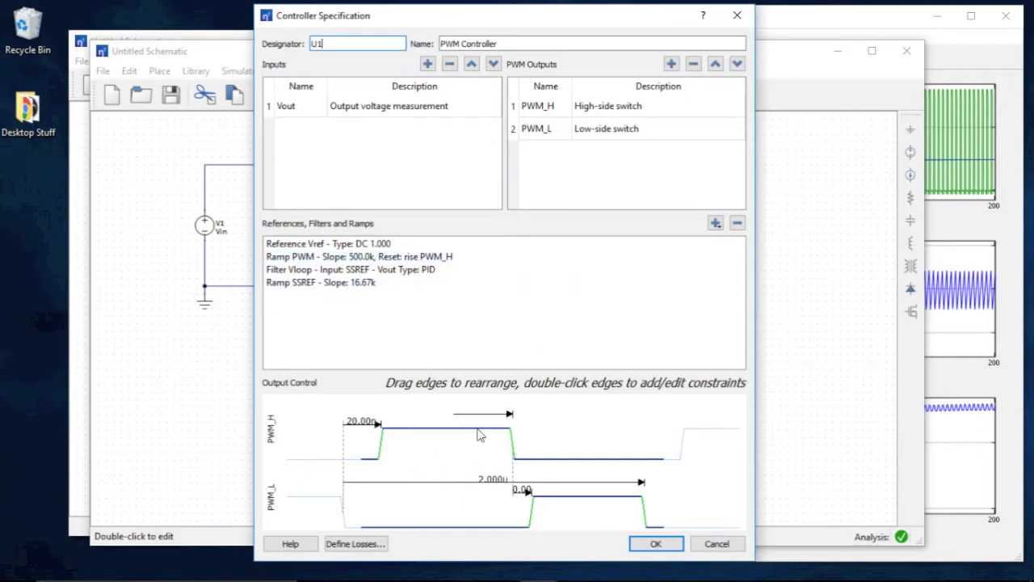
{"action": "mouse_move", "coordinate": [511, 446]}
{"action": "left_mouse_down"}
{"action": "mouse_move", "coordinate": [503, 440]}
{"action": "mouse_move", "coordinate": [517, 440]}
{"action": "mouse_move", "coordinate": [496, 439]}
{"action": "left_mouse_up"}
- Inspect the timing constraints of the rising and falling edges of PWM_H, leaving both without changes
{"action": "double_click", "coordinate": [381, 439]}
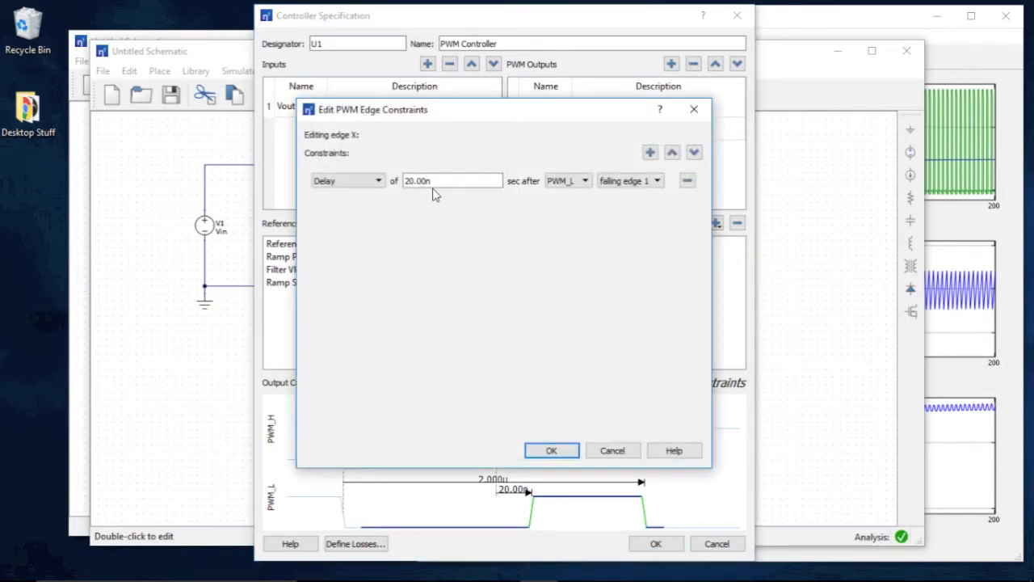
{"action": "left_click", "coordinate": [616, 454]}
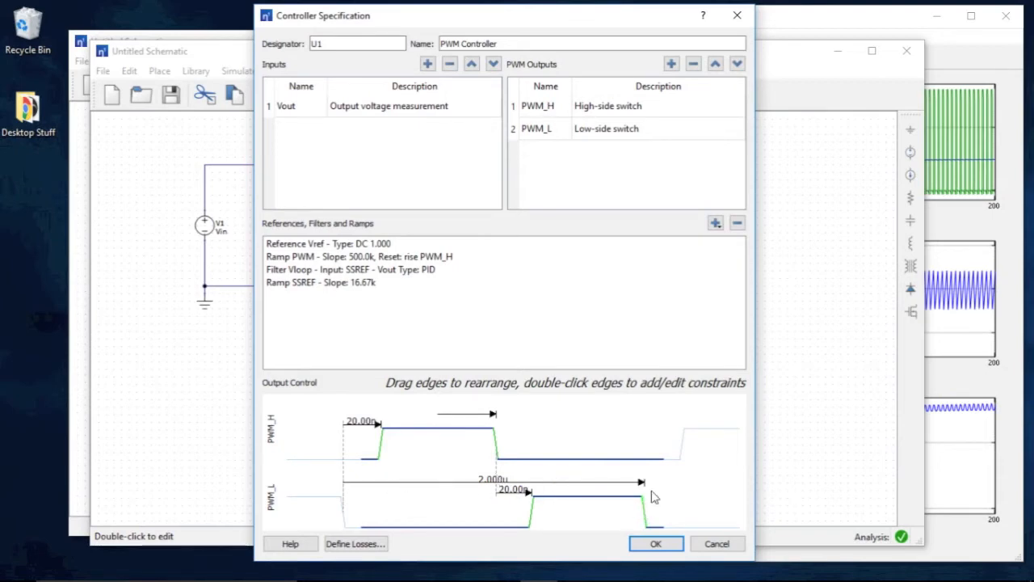
{"action": "double_click", "coordinate": [496, 442]}
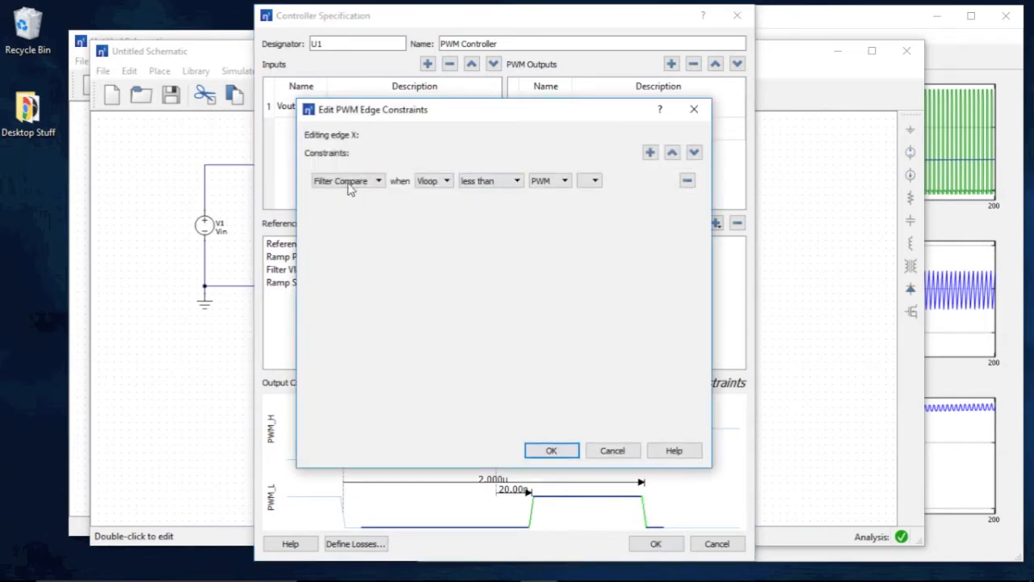
{"action": "left_click_drag", "start_coordinate": [454, 113], "coordinate": [651, 161]}
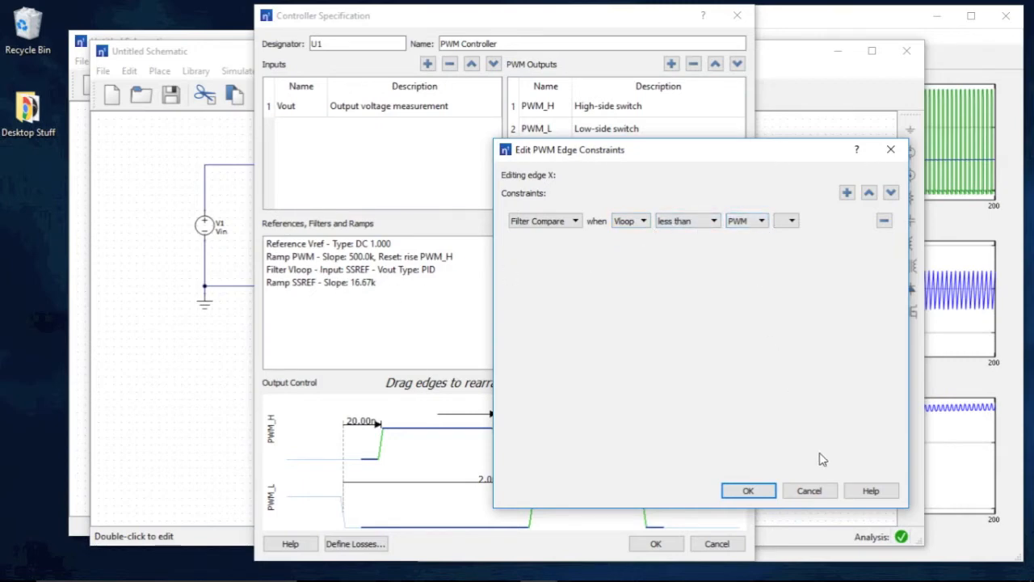
{"action": "left_click", "coordinate": [817, 493]}
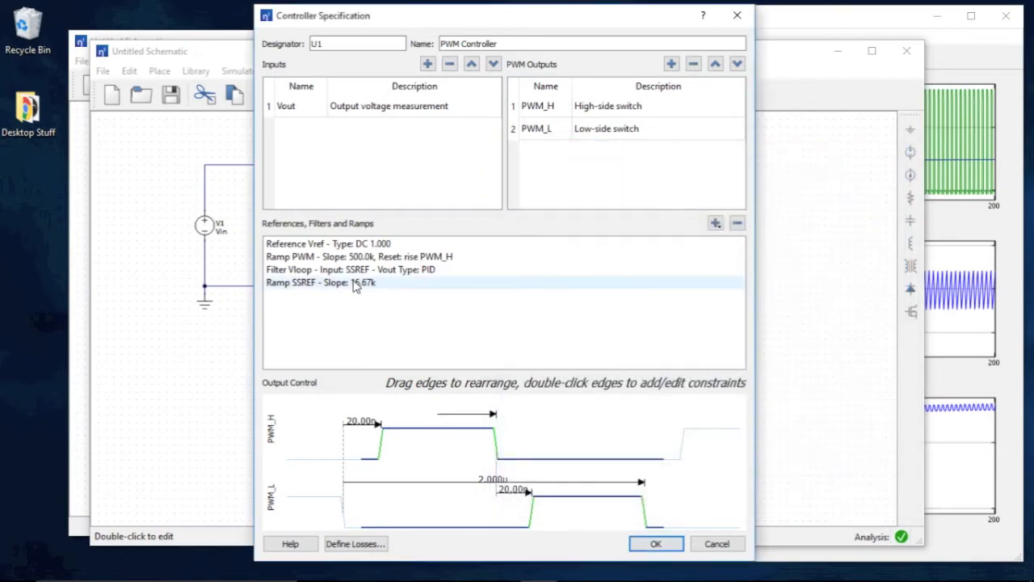
- Open the Vloop compensation filter, try the P-I (Type II) filter type and restore P-I-D (Type III)
{"action": "double_click", "coordinate": [356, 269]}
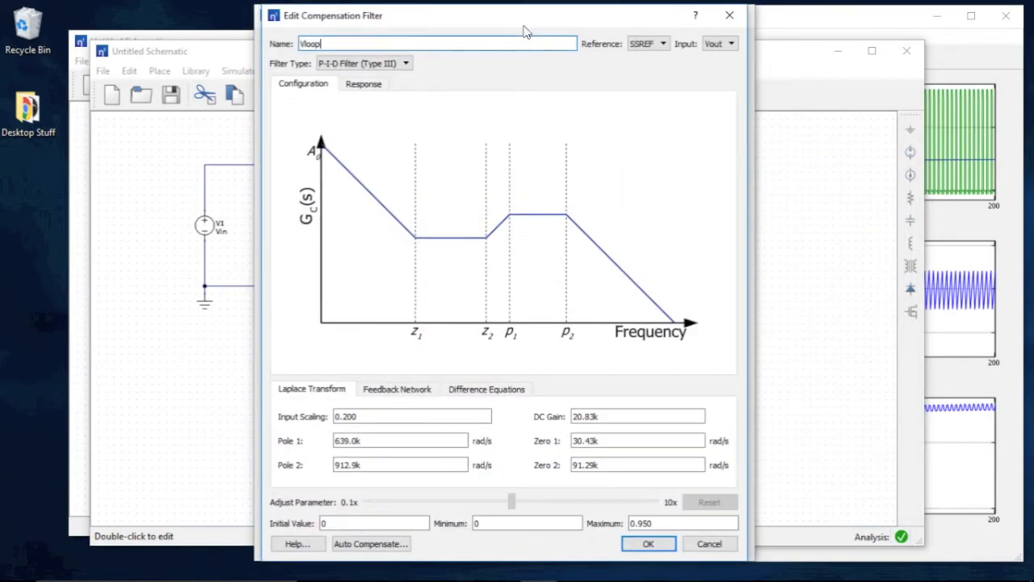
{"action": "left_click_drag", "start_coordinate": [523, 6], "coordinate": [522, 40]}
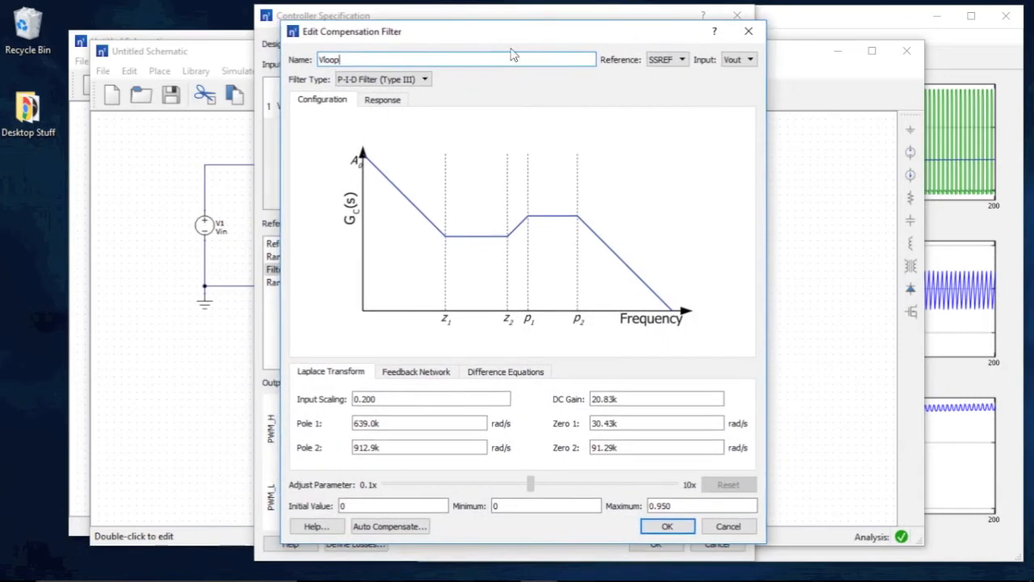
{"action": "left_click", "coordinate": [406, 82]}
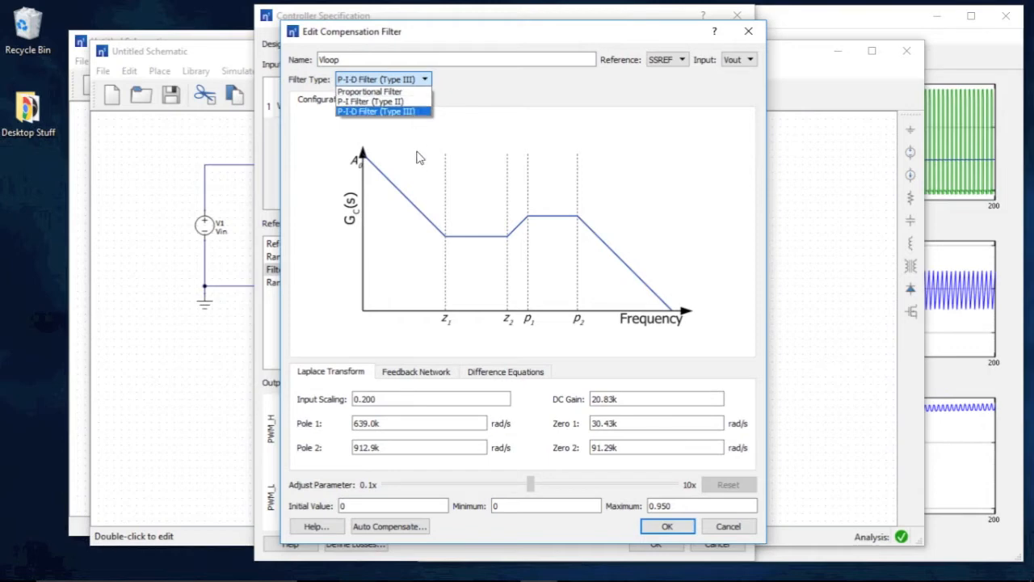
{"action": "left_click", "coordinate": [419, 102]}
{"action": "left_click", "coordinate": [418, 83]}
{"action": "left_click", "coordinate": [415, 113]}
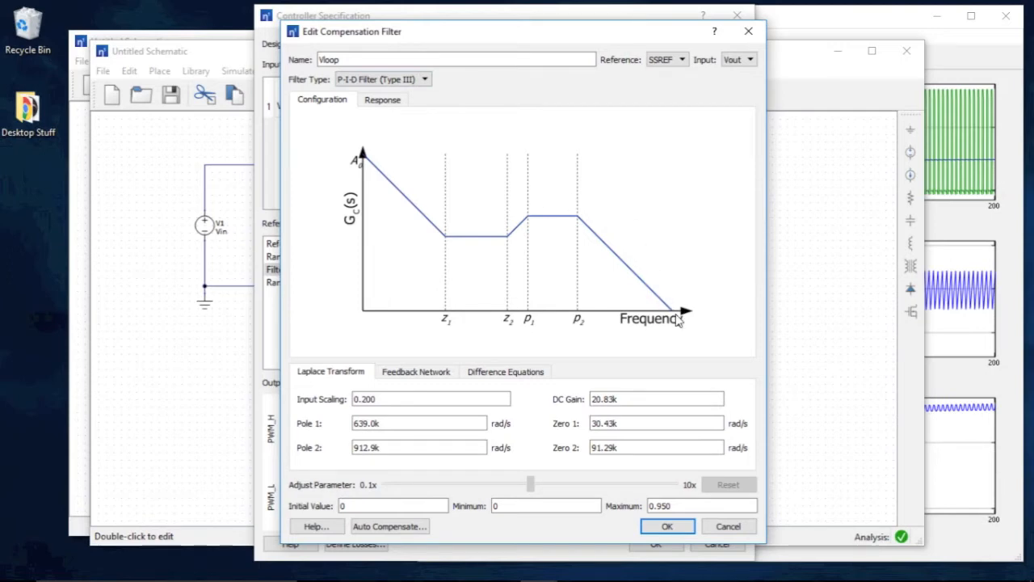
- Review the filter's feedback network and difference equations, and return to its Laplace transform parameters
{"action": "left_click", "coordinate": [417, 373]}
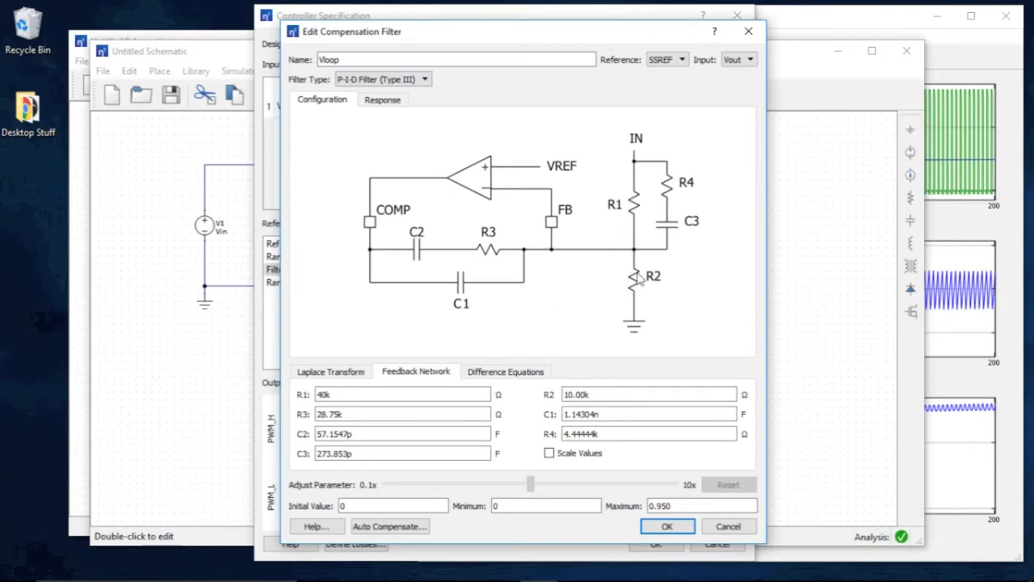
{"action": "left_click", "coordinate": [492, 373]}
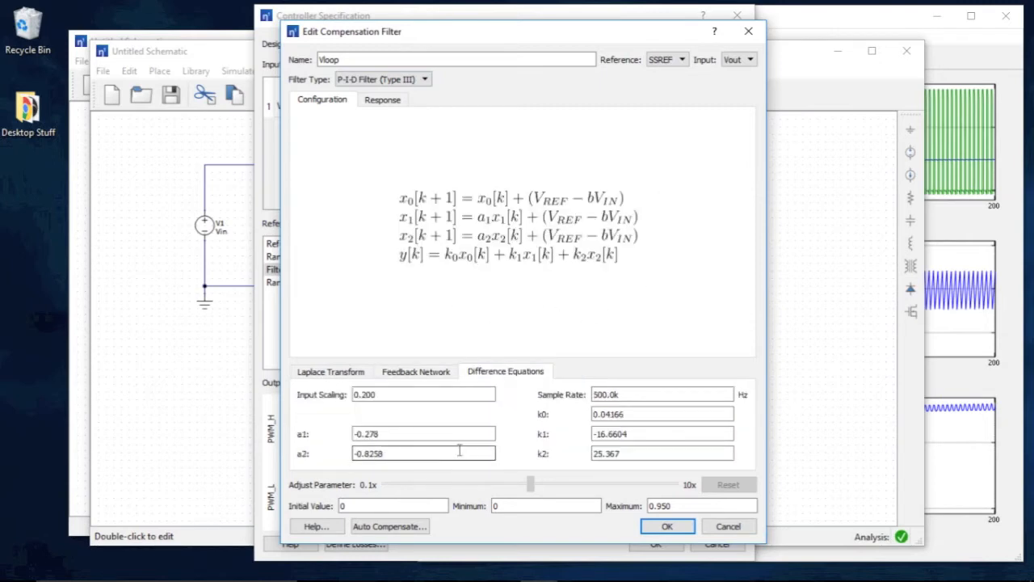
{"action": "left_click", "coordinate": [356, 373]}
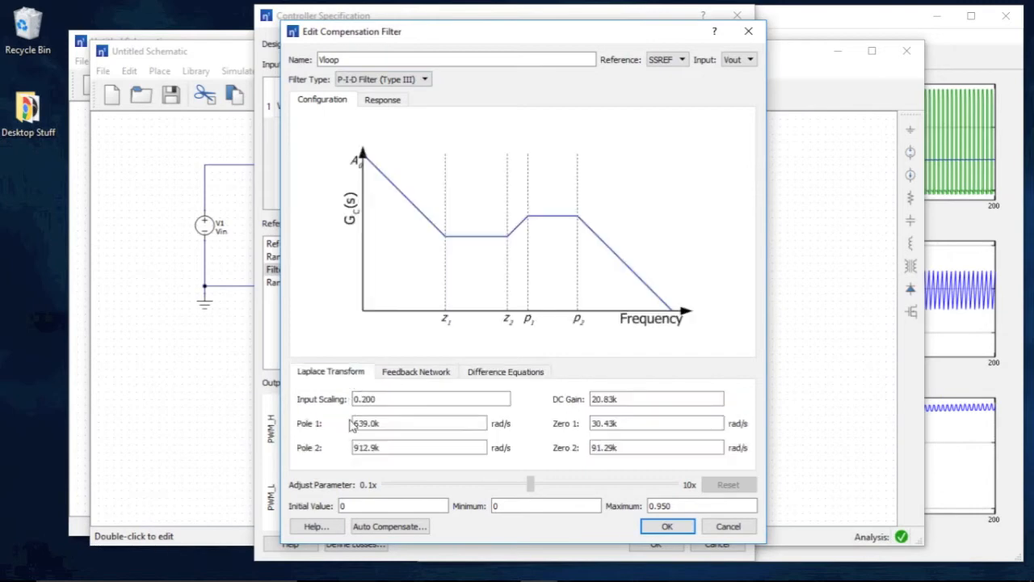
- Display the filter's frequency response and try raising the DC gain to 27.4593k with the parameter adjustment
{"action": "left_click", "coordinate": [383, 99]}
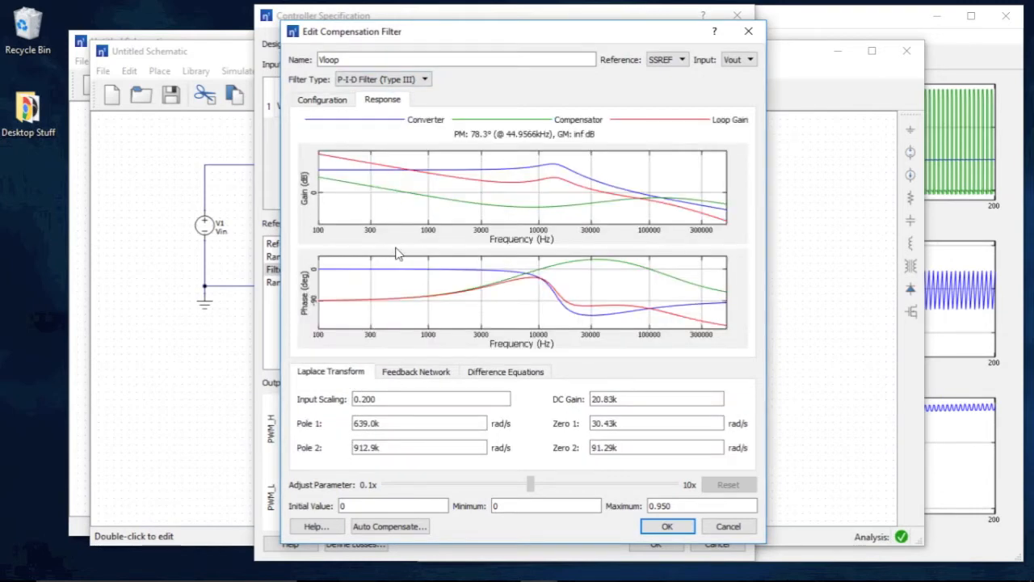
{"action": "left_click", "coordinate": [618, 399]}
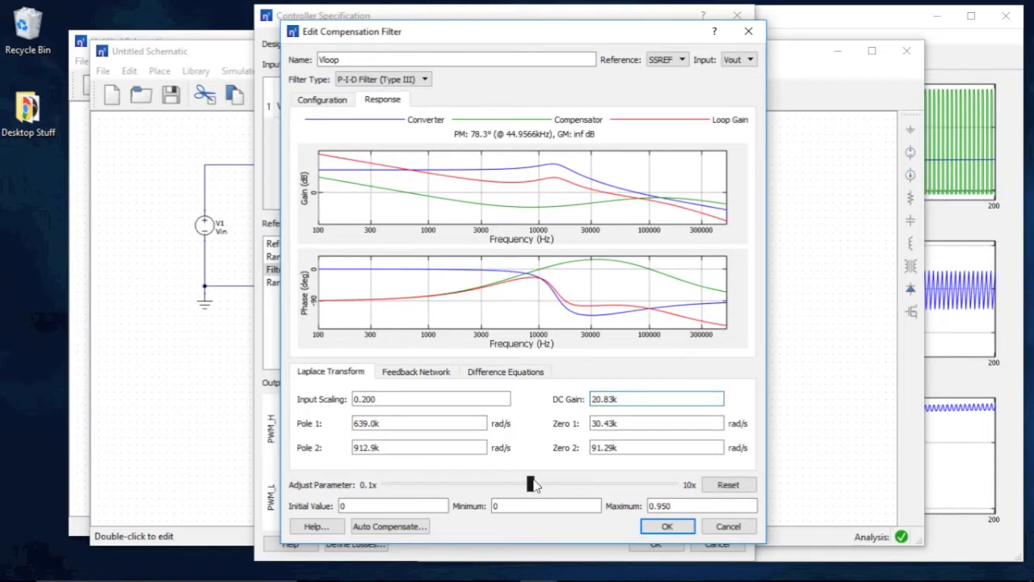
{"action": "mouse_move", "coordinate": [531, 484]}
{"action": "left_mouse_down"}
{"action": "mouse_move", "coordinate": [563, 484]}
{"action": "mouse_move", "coordinate": [517, 483]}
{"action": "mouse_move", "coordinate": [571, 484]}
{"action": "mouse_move", "coordinate": [540, 486]}
{"action": "mouse_move", "coordinate": [549, 484]}
{"action": "left_mouse_up"}
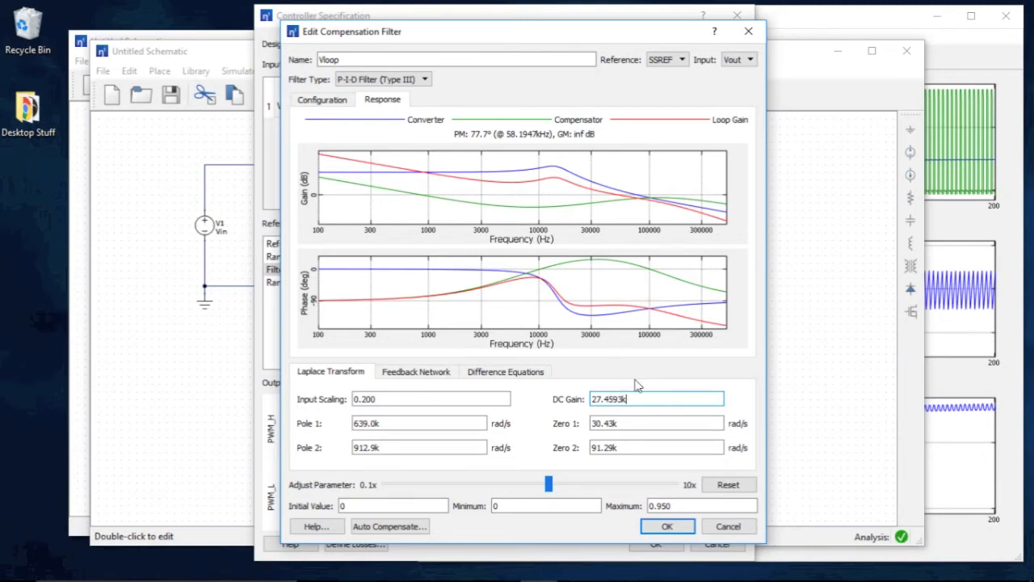
- Define the filter's DC gain as Gain, Zero 1 as fz and Pole 1 as 10*fz, and accept the filter
{"action": "left_click_drag", "start_coordinate": [646, 399], "coordinate": [592, 401]}
{"action": "type", "text": "6"}
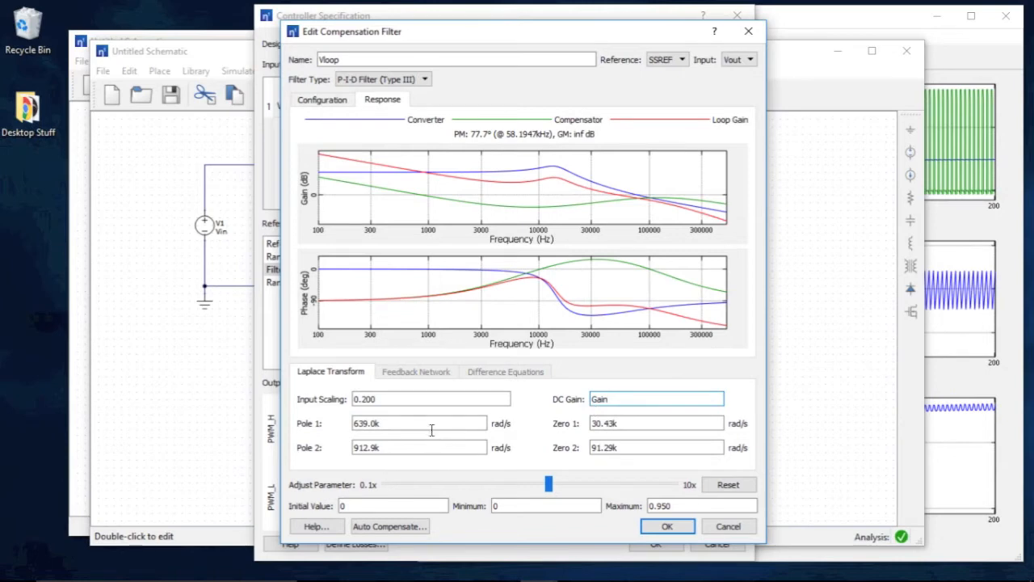
{"action": "left_click_drag", "start_coordinate": [650, 422], "coordinate": [582, 417]}
{"action": "type", "text": "fz"}
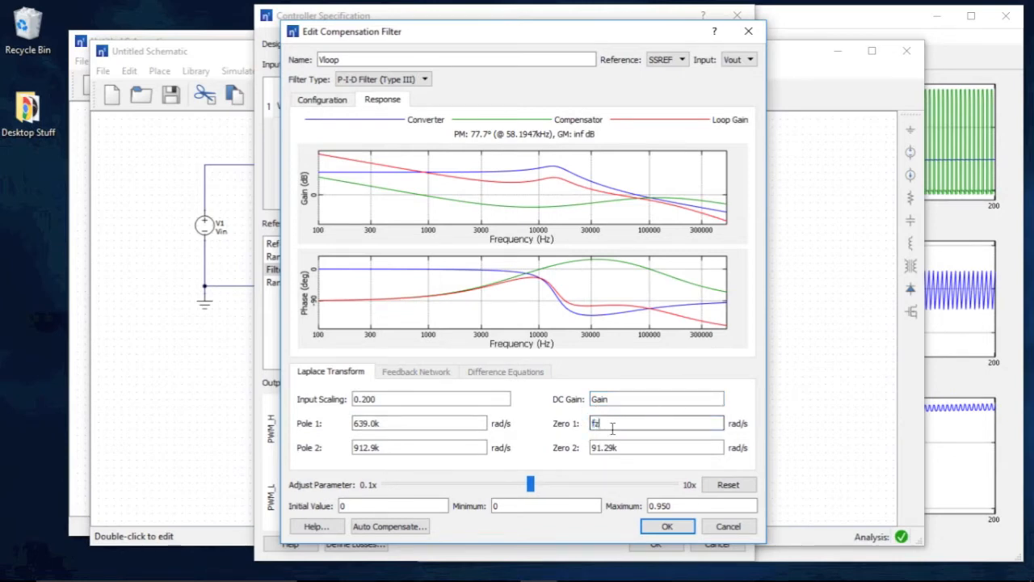
{"action": "left_click_drag", "start_coordinate": [424, 429], "coordinate": [354, 428]}
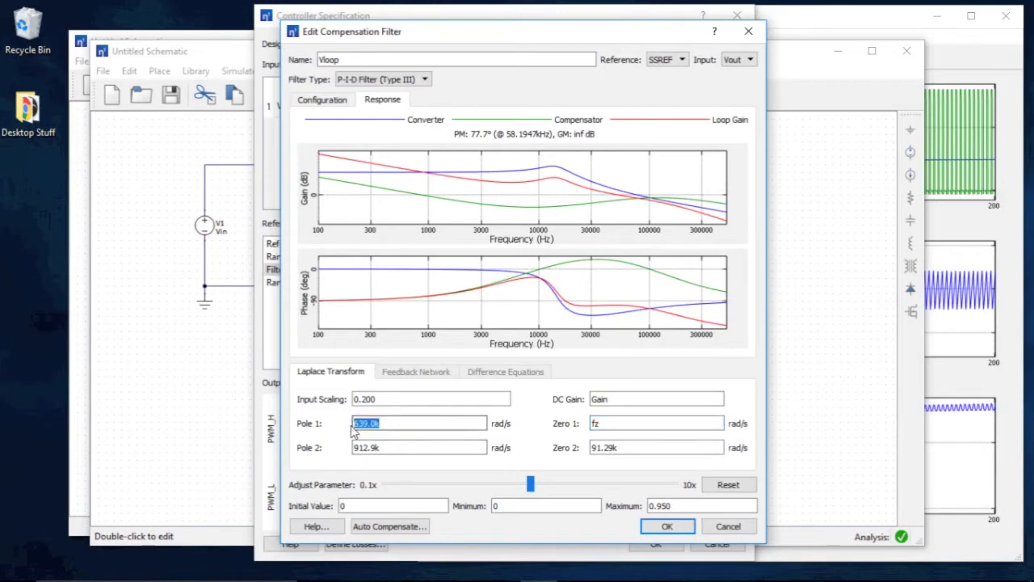
{"action": "type", "text": "10*fz"}
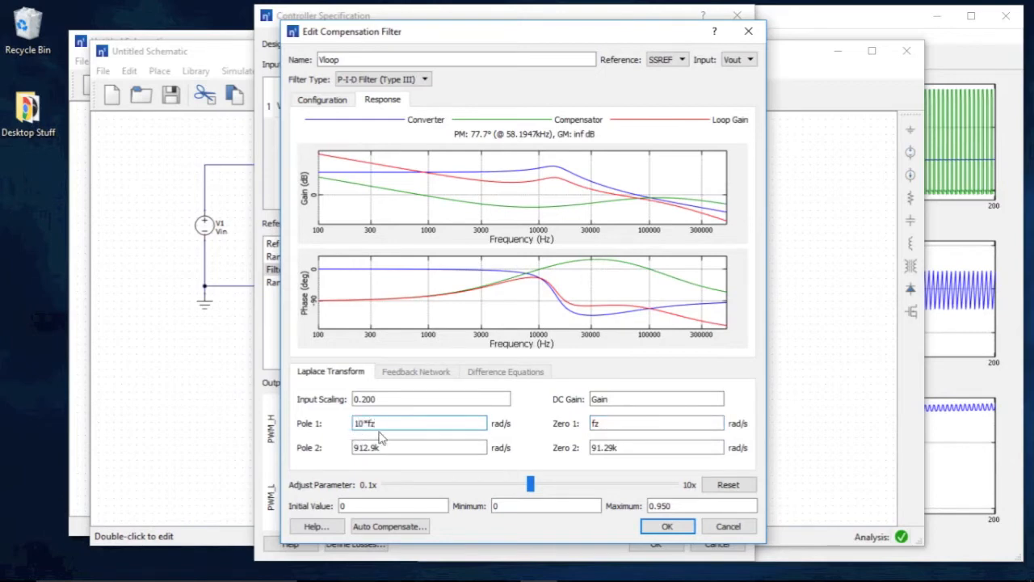
{"action": "left_click", "coordinate": [666, 526]}
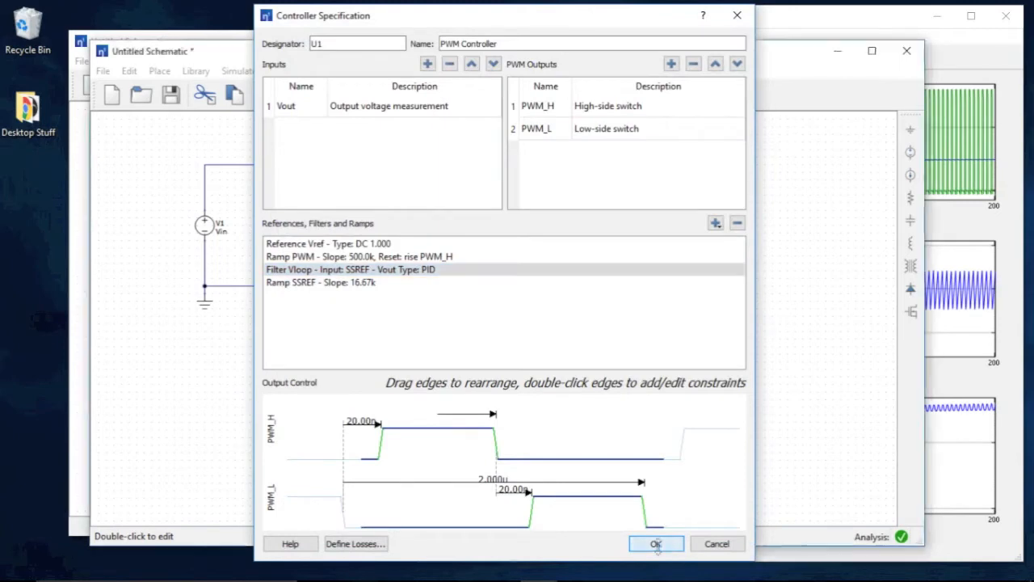
- Accept the PWM controller specification and add two new rows to the schematic's variable sweeps
{"action": "left_click", "coordinate": [661, 544]}
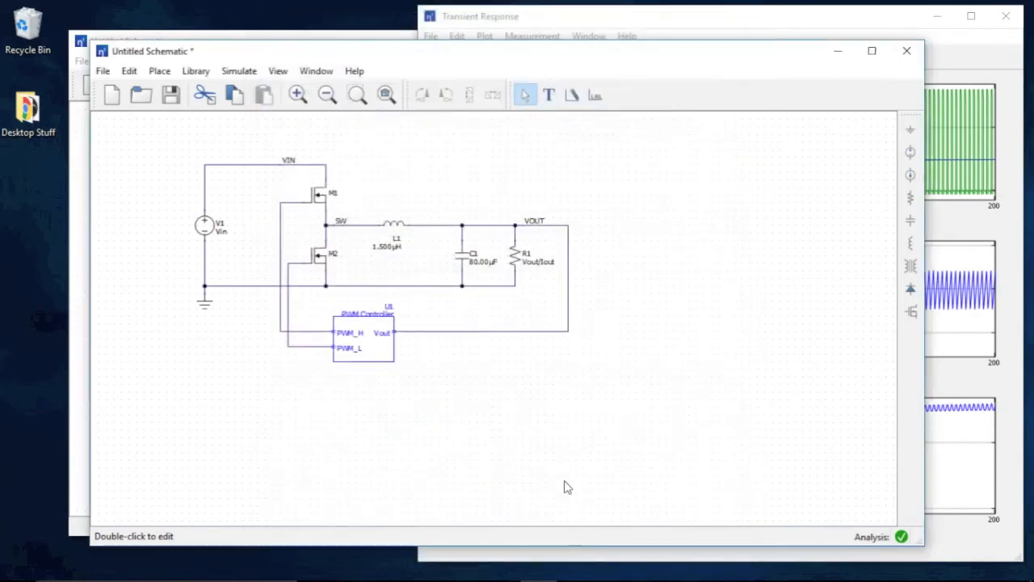
{"action": "left_click", "coordinate": [238, 72]}
{"action": "left_click", "coordinate": [273, 88]}
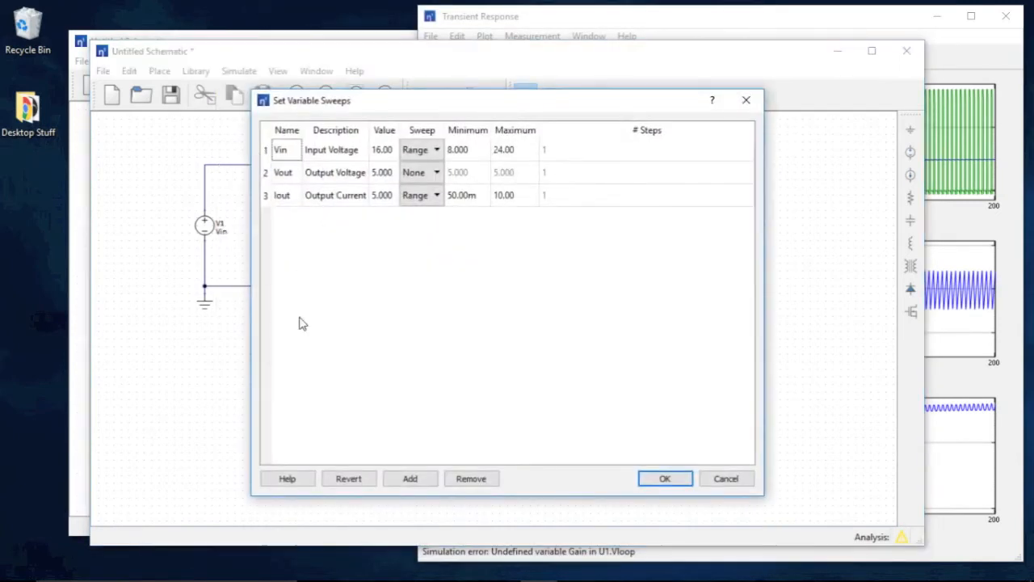
{"action": "left_click", "coordinate": [404, 479]}
{"action": "left_click", "coordinate": [404, 478]}
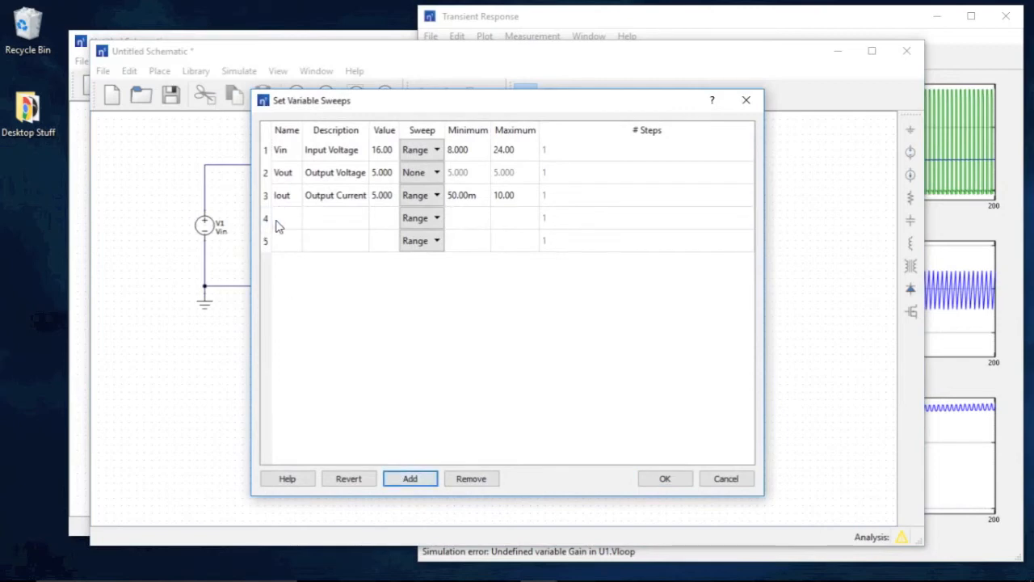
- Define the first new variable as Gain, with the description Compensator Value and a value of 50k
{"action": "left_click", "coordinate": [277, 225]}
{"action": "type", "text": "Gain"}
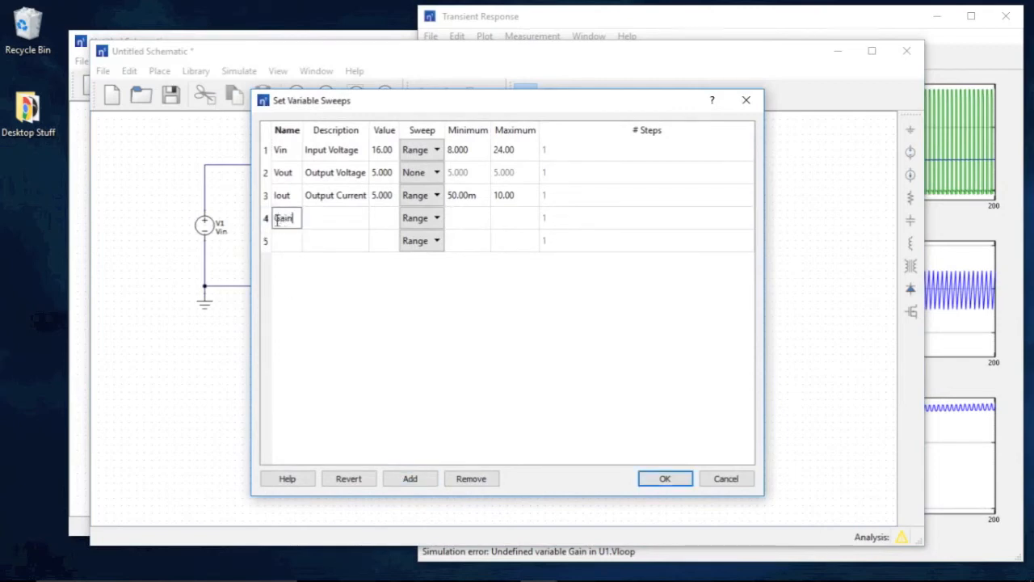
{"action": "left_click", "coordinate": [345, 224]}
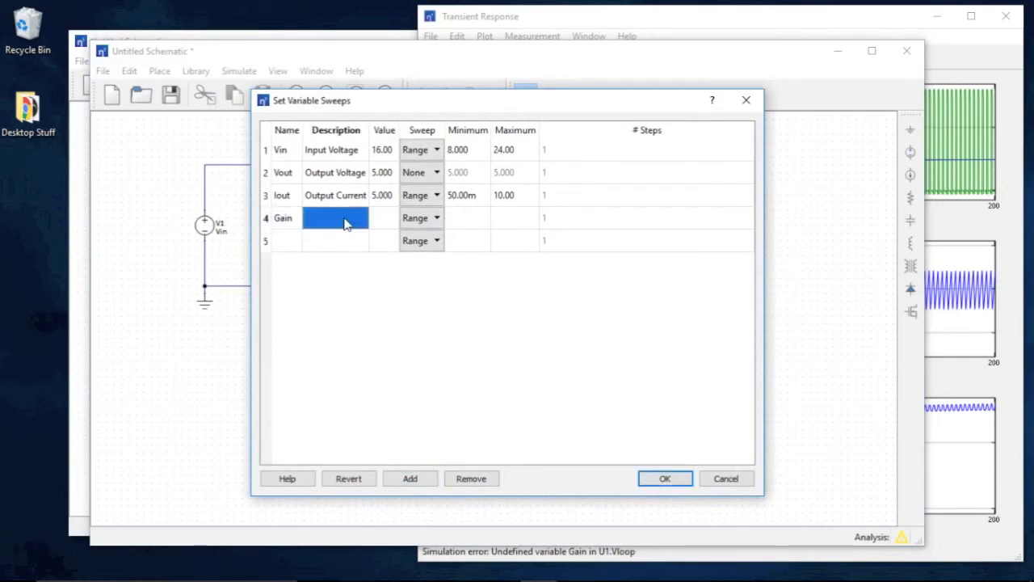
{"action": "type", "text": "Compen"}
{"action": "type", "text": "sator Value"}
{"action": "key", "text": "Tab"}
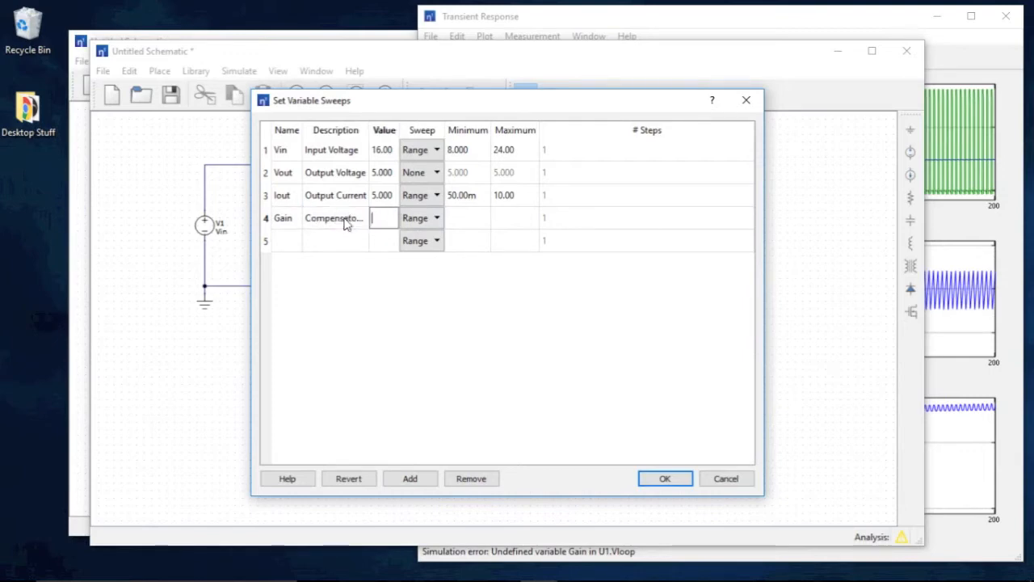
{"action": "type", "text": "50k"}
- Give the Gain variable a Log sweep from a minimum of 5k to a maximum of 500k
{"action": "left_click", "coordinate": [415, 220]}
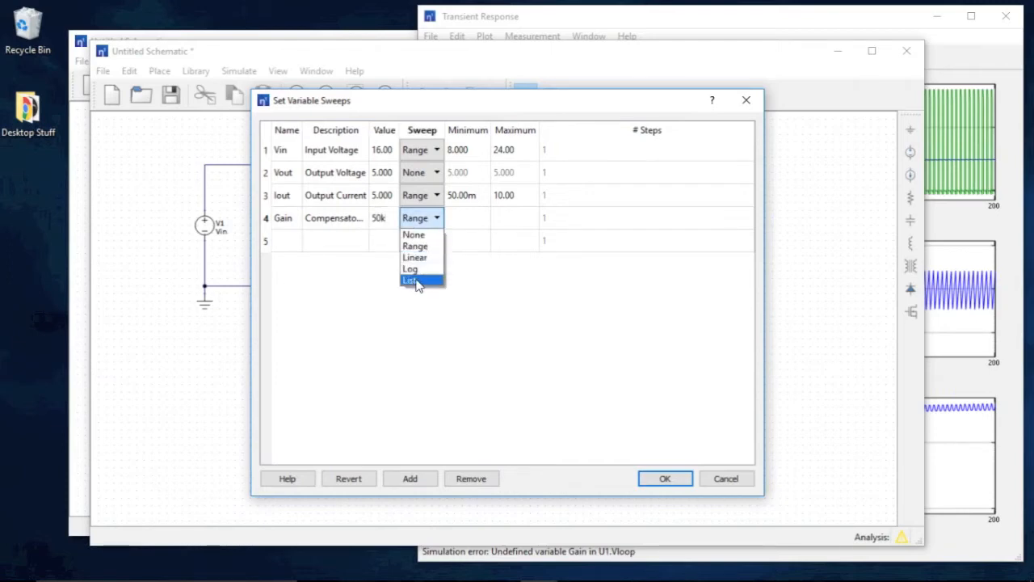
{"action": "left_click", "coordinate": [417, 270]}
{"action": "left_click", "coordinate": [463, 222]}
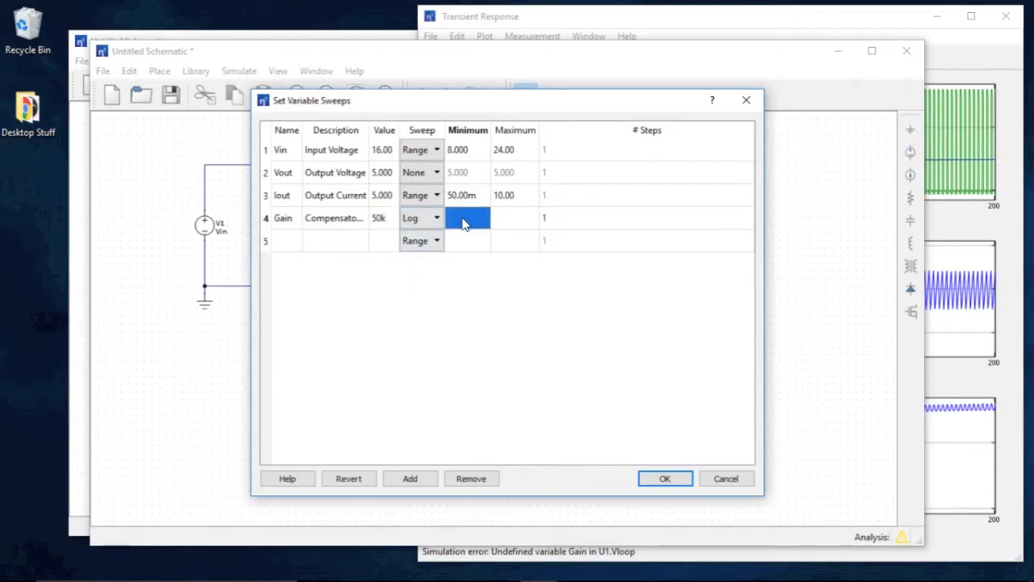
{"action": "type", "text": "5k"}
{"action": "left_click", "coordinate": [509, 221]}
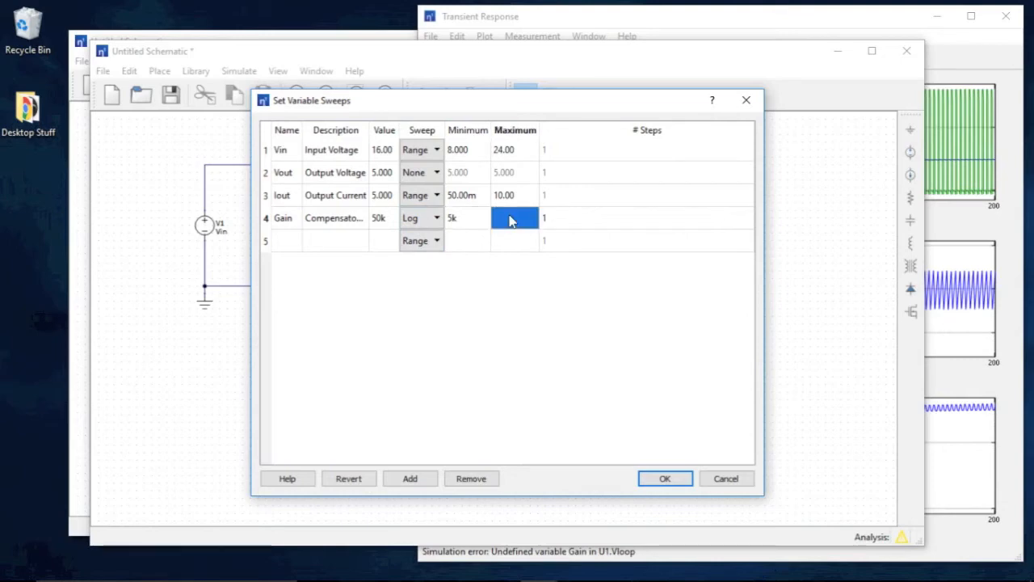
{"action": "type", "text": "500k"}
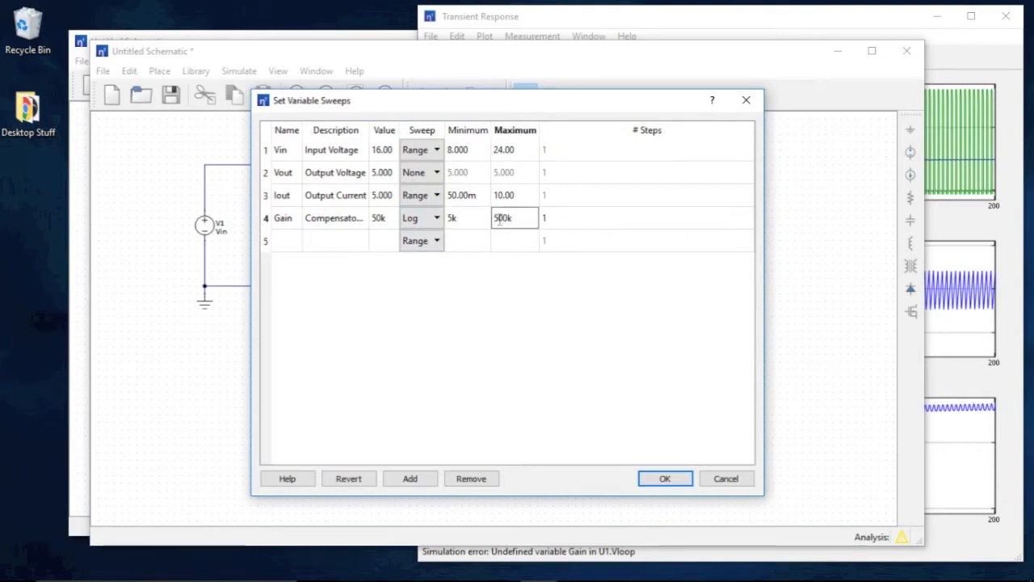
- Define the second new variable as fz, with the description Zero Frequency and a value of 30k
{"action": "left_click", "coordinate": [296, 250]}
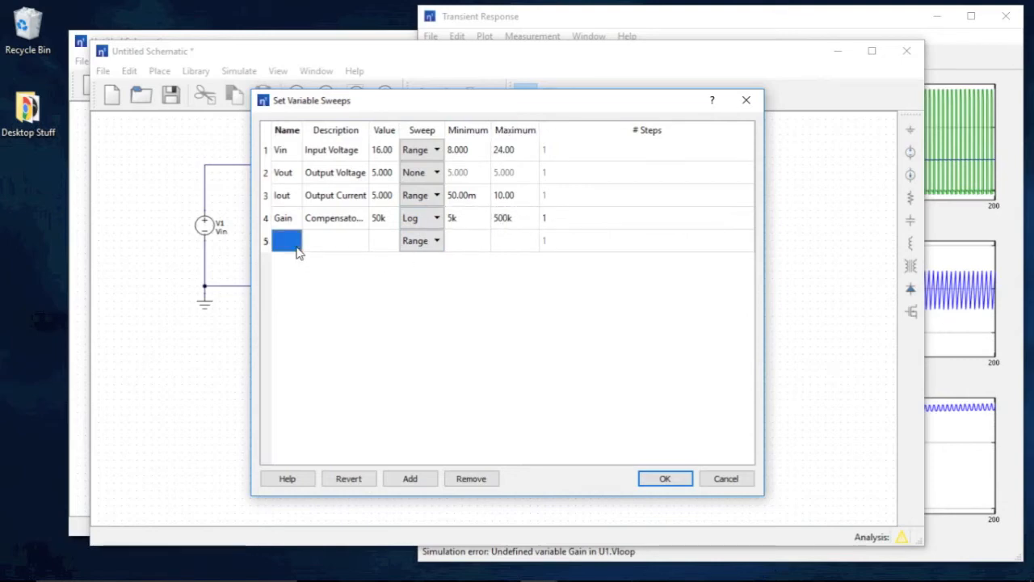
{"action": "type", "text": "fz"}
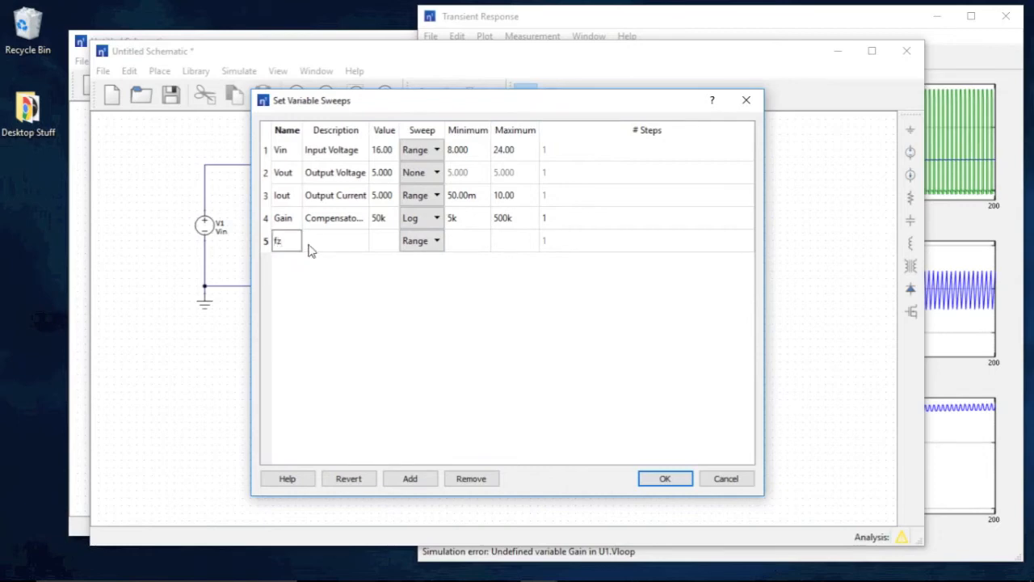
{"action": "left_click", "coordinate": [328, 246]}
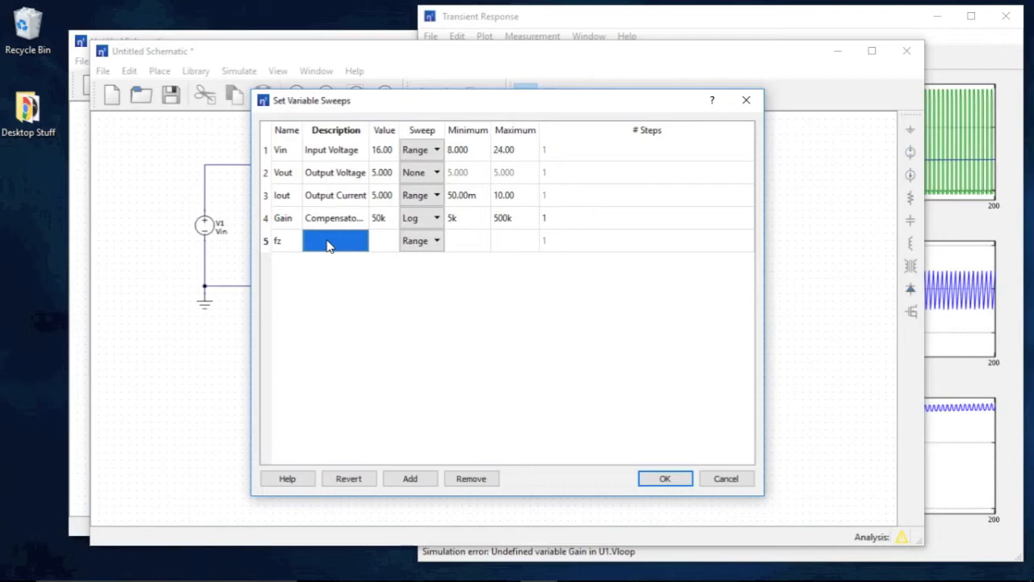
{"action": "type", "text": "Zero Frequency"}
{"action": "key", "text": "Tab"}
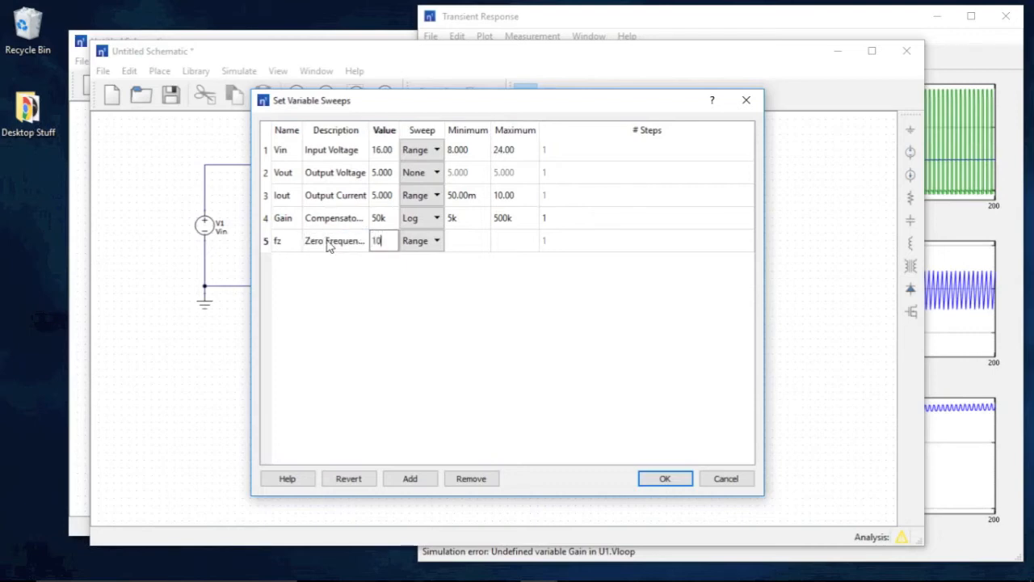
{"action": "type", "text": "30k"}
- Give fz a Log sweep from 10k to 100k and accept the variable definitions
{"action": "left_click", "coordinate": [420, 241]}
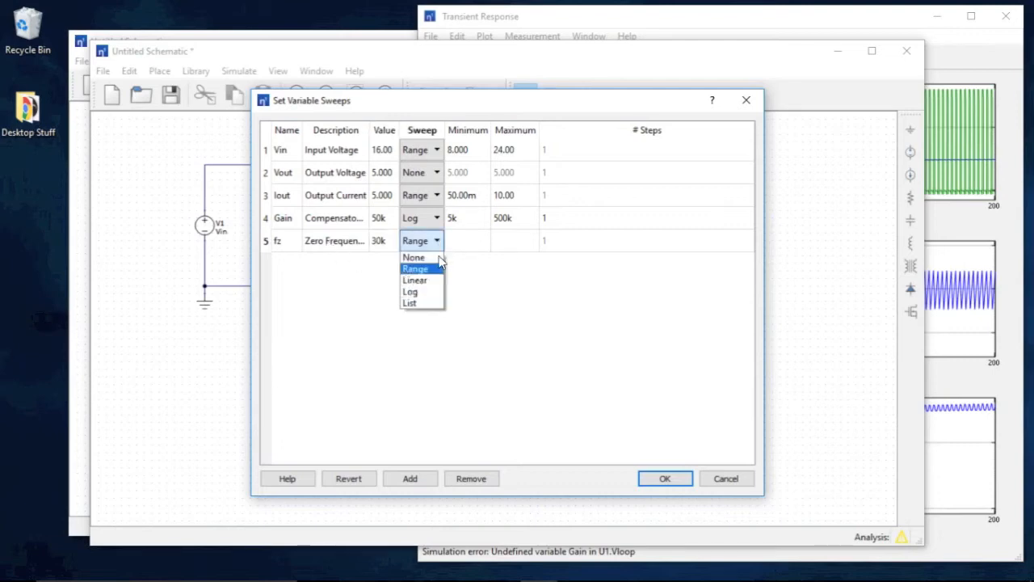
{"action": "left_click", "coordinate": [419, 291]}
{"action": "left_click", "coordinate": [455, 242]}
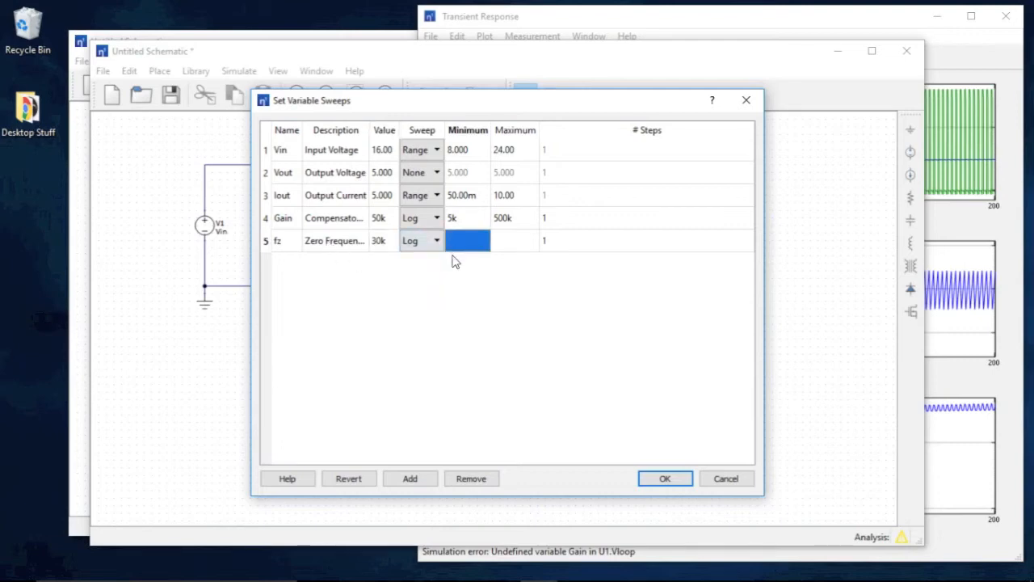
{"action": "type", "text": "10k"}
{"action": "key", "text": "Tab"}
{"action": "type", "text": "100k"}
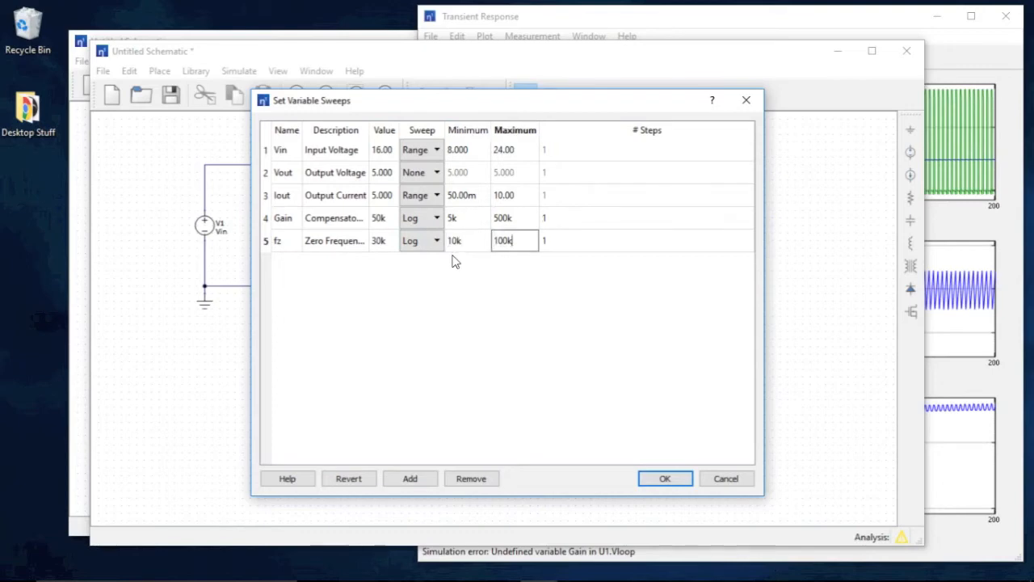
{"action": "left_click", "coordinate": [649, 484]}
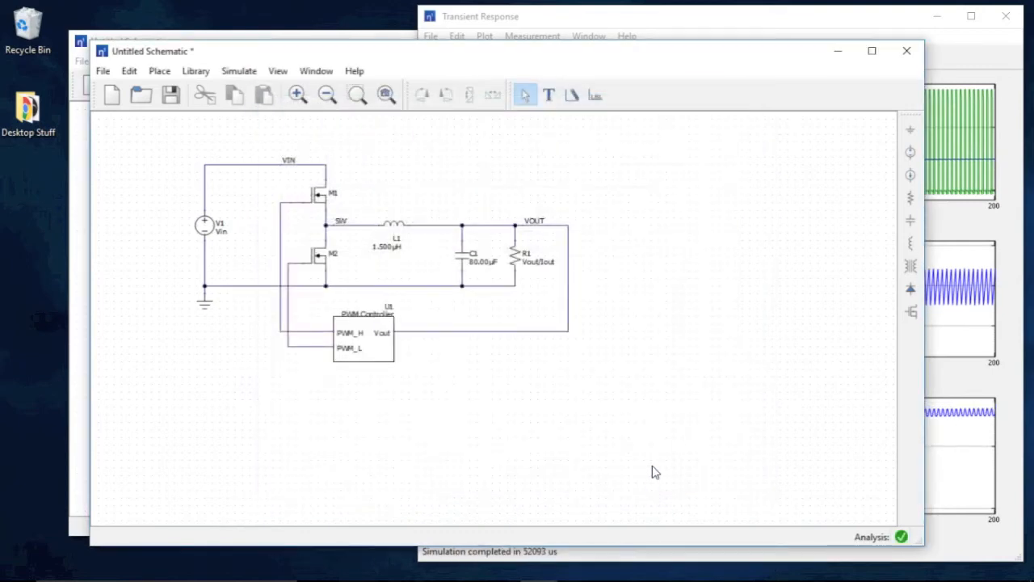
- Display the variable adjustment in the Transient Response plot, and set Iout to about 5.06 and Vin to about 13.47
{"action": "left_click", "coordinate": [946, 378]}
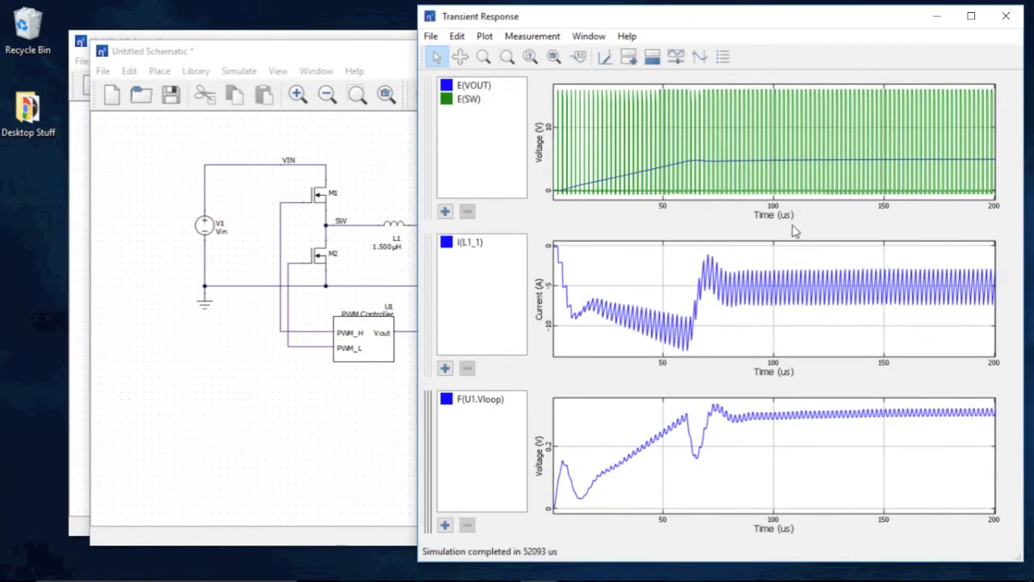
{"action": "left_click", "coordinate": [674, 60]}
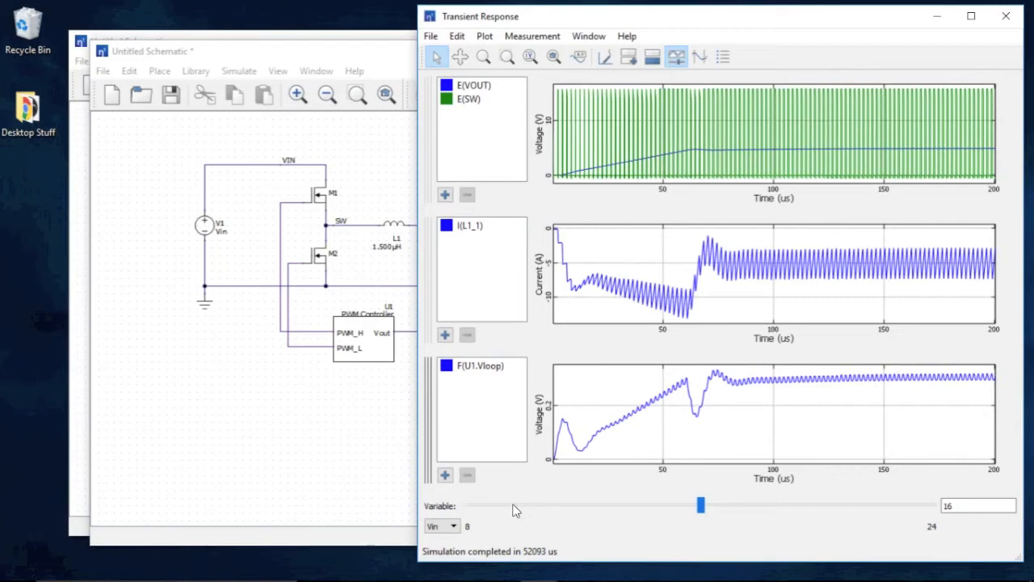
{"action": "left_click", "coordinate": [454, 529]}
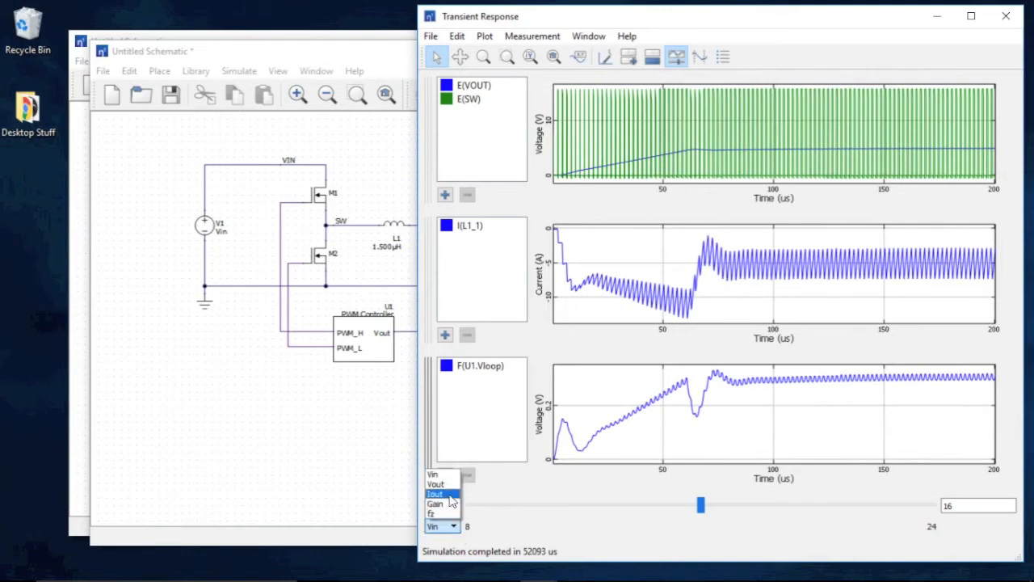
{"action": "left_click", "coordinate": [436, 494]}
{"action": "mouse_move", "coordinate": [701, 507]}
{"action": "left_mouse_down"}
{"action": "mouse_move", "coordinate": [824, 506]}
{"action": "mouse_move", "coordinate": [649, 513]}
{"action": "mouse_move", "coordinate": [836, 513]}
{"action": "mouse_move", "coordinate": [618, 511]}
{"action": "mouse_move", "coordinate": [831, 506]}
{"action": "mouse_move", "coordinate": [638, 506]}
{"action": "mouse_move", "coordinate": [748, 502]}
{"action": "mouse_move", "coordinate": [670, 509]}
{"action": "mouse_move", "coordinate": [704, 506]}
{"action": "left_mouse_up"}
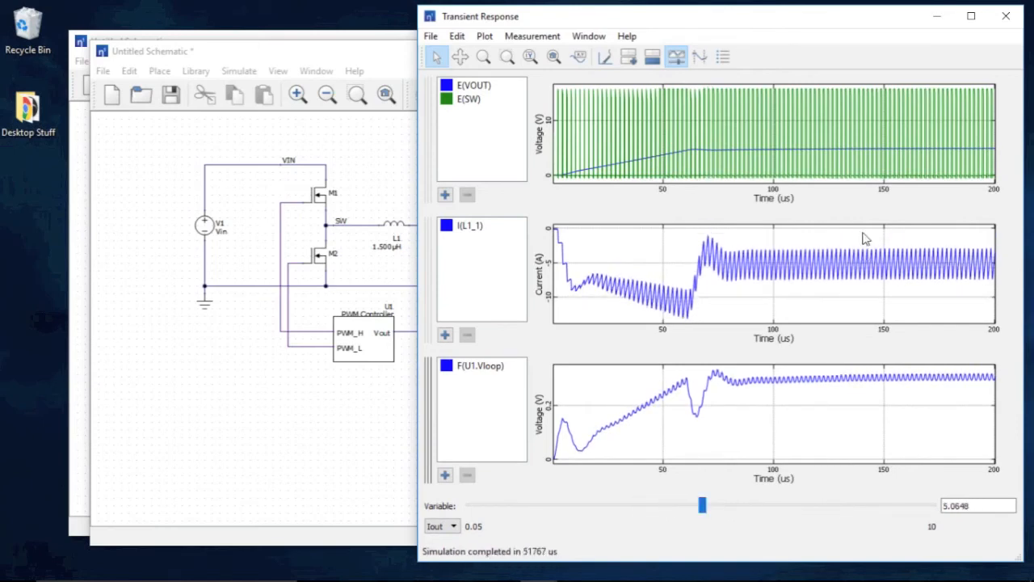
{"action": "left_click", "coordinate": [435, 529]}
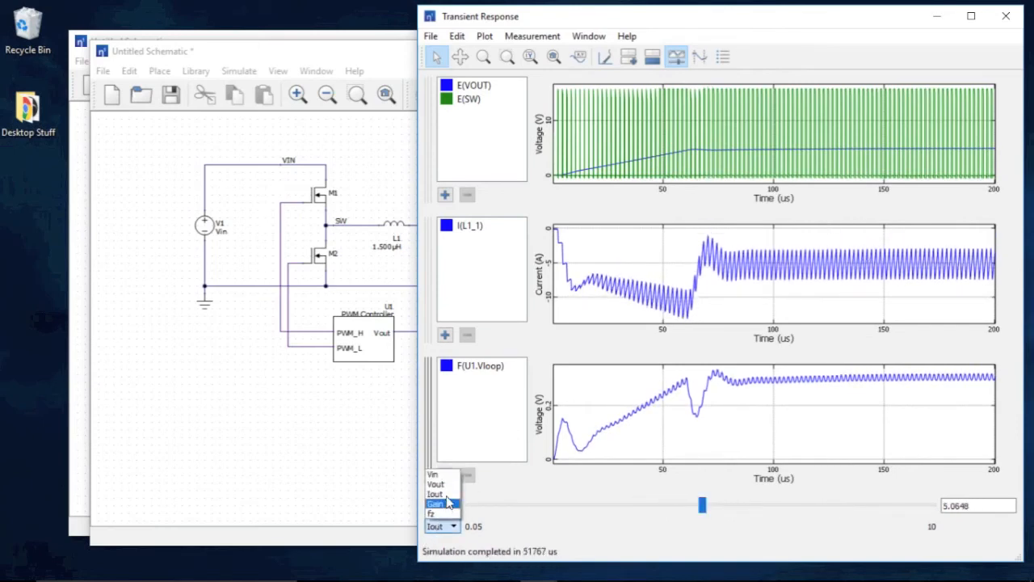
{"action": "left_click", "coordinate": [433, 474]}
{"action": "left_click_drag", "start_coordinate": [704, 503], "coordinate": [629, 502]}
- Try raising the Gain variable to about 110.9k and about 176.6k in the transient plot
{"action": "left_click", "coordinate": [436, 526]}
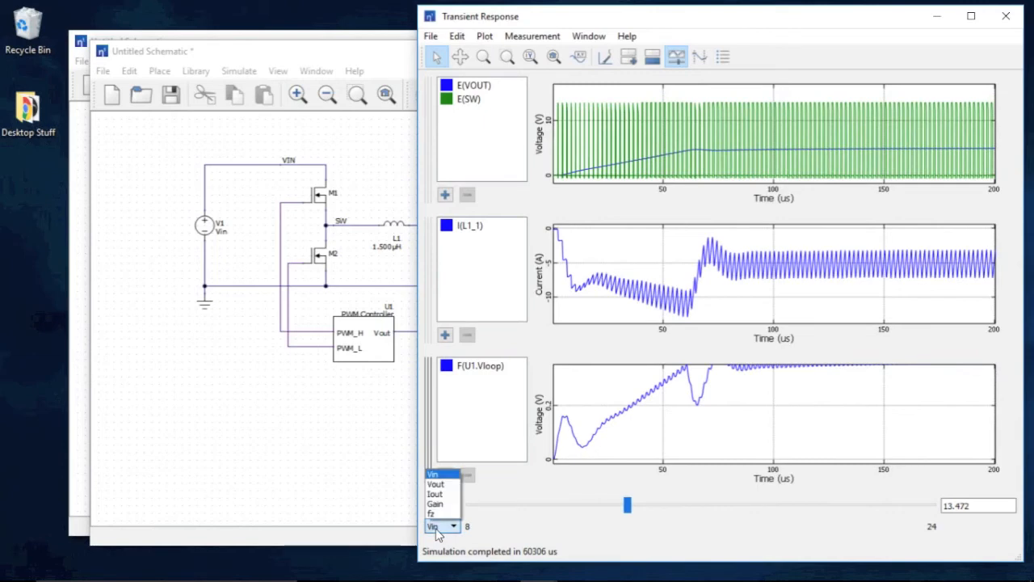
{"action": "left_click", "coordinate": [435, 503]}
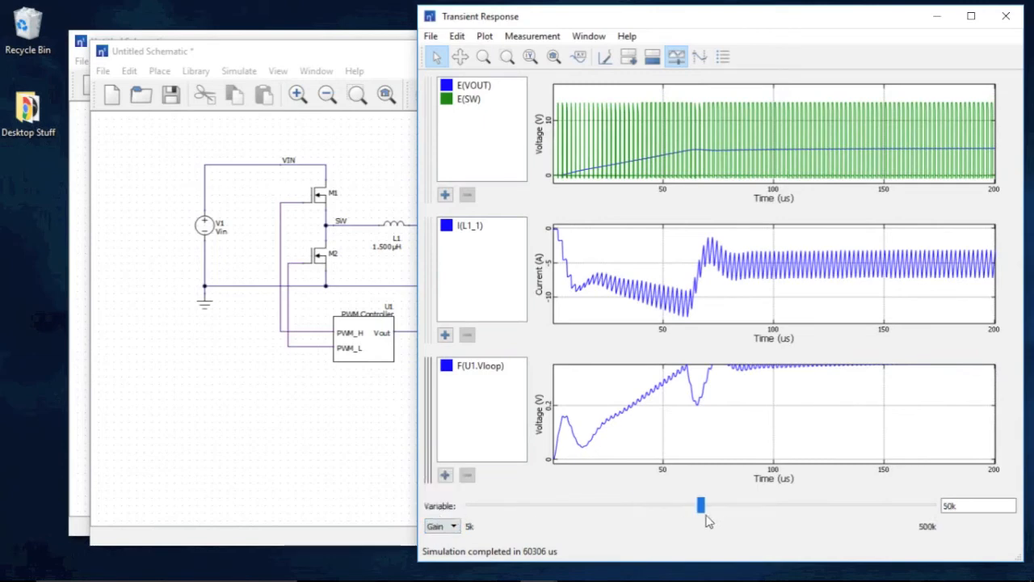
{"action": "left_click_drag", "start_coordinate": [704, 506], "coordinate": [780, 505]}
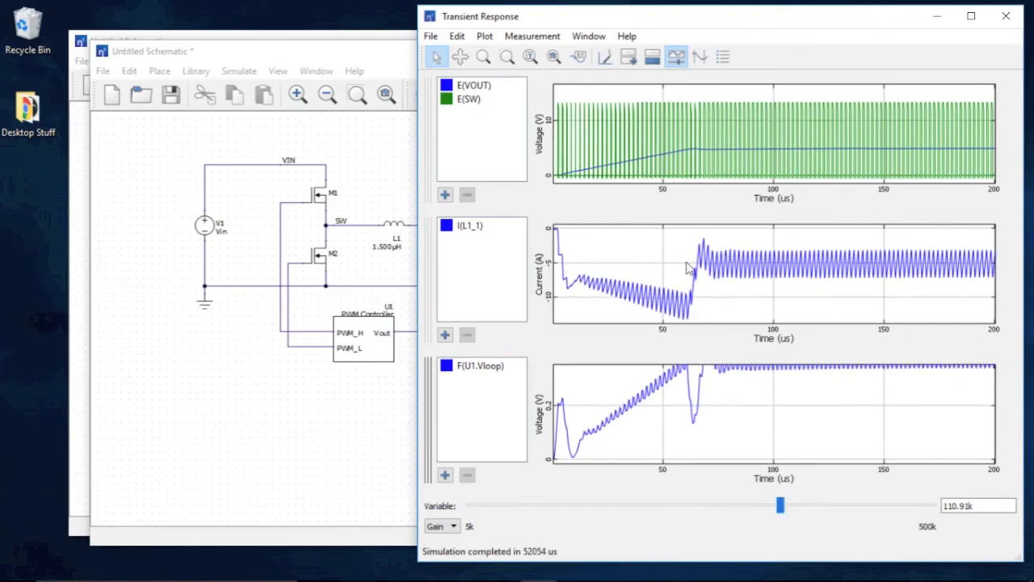
{"action": "left_click_drag", "start_coordinate": [782, 505], "coordinate": [826, 509]}
- Raise fz to about 70.1k and Gain to about 249.4k in the transient plot's variable adjustment
{"action": "left_click", "coordinate": [436, 527]}
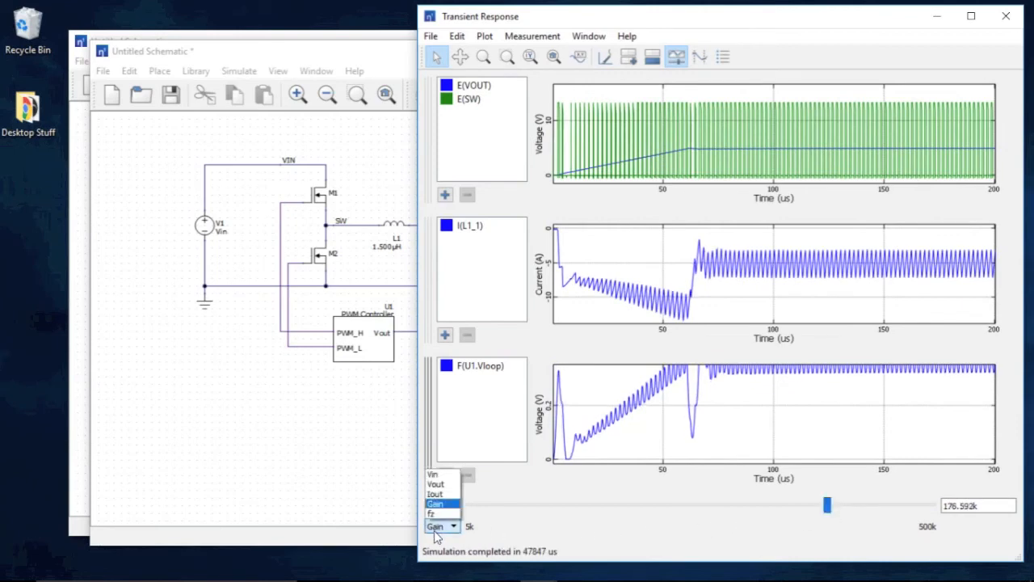
{"action": "left_click", "coordinate": [431, 513]}
{"action": "left_click_drag", "start_coordinate": [619, 509], "coordinate": [864, 502]}
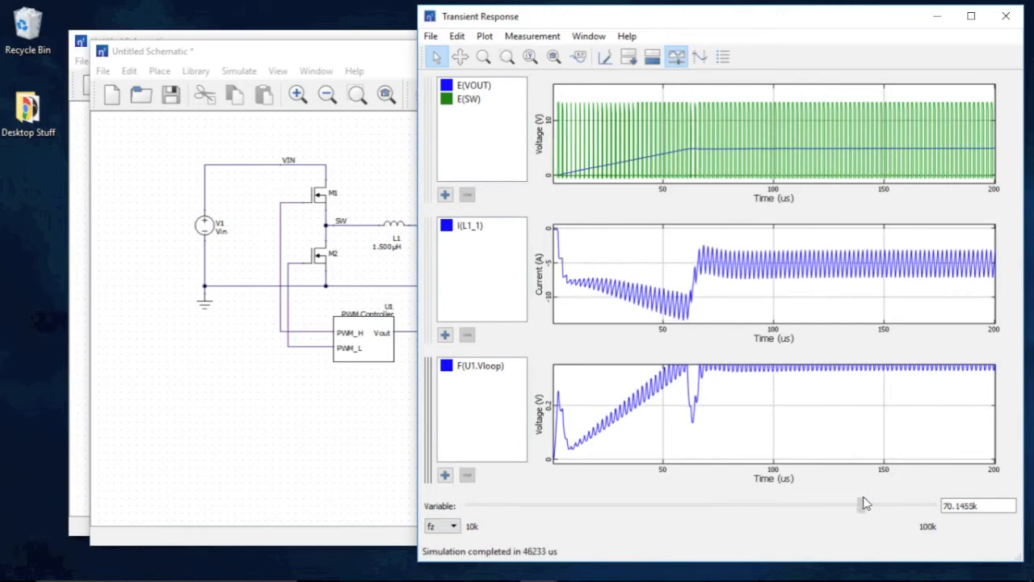
{"action": "left_click", "coordinate": [442, 526]}
{"action": "left_click", "coordinate": [447, 507]}
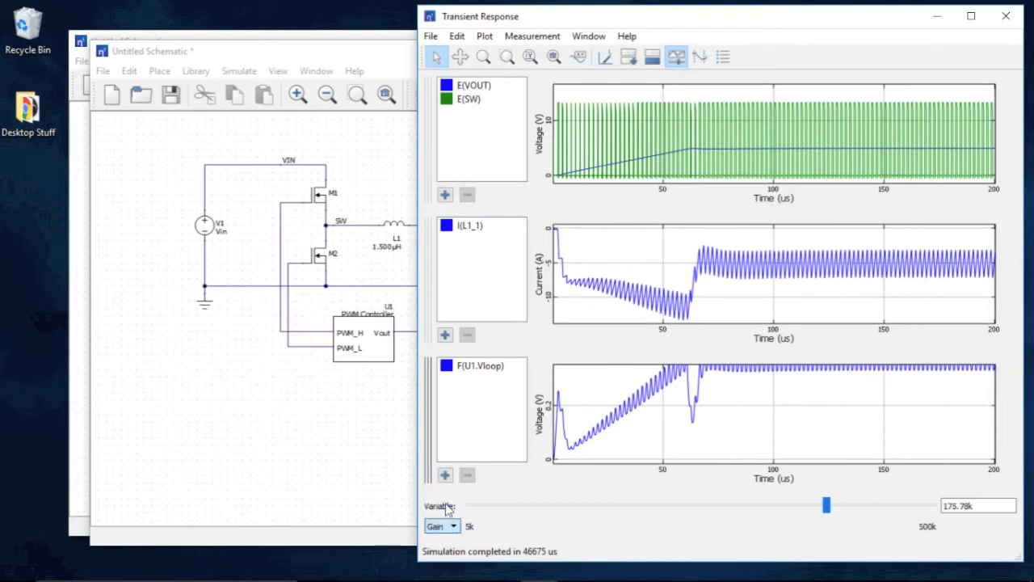
{"action": "left_click_drag", "start_coordinate": [826, 506], "coordinate": [862, 506]}
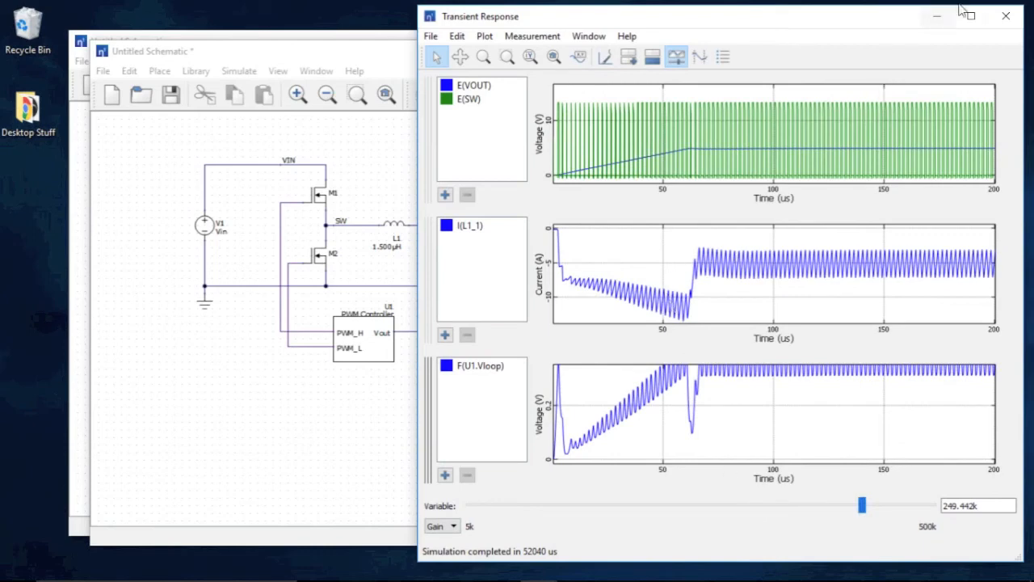
- Close the Transient Response plot, answer the schematic update prompt, and move the schematic window up and left
{"action": "left_click", "coordinate": [1006, 17]}
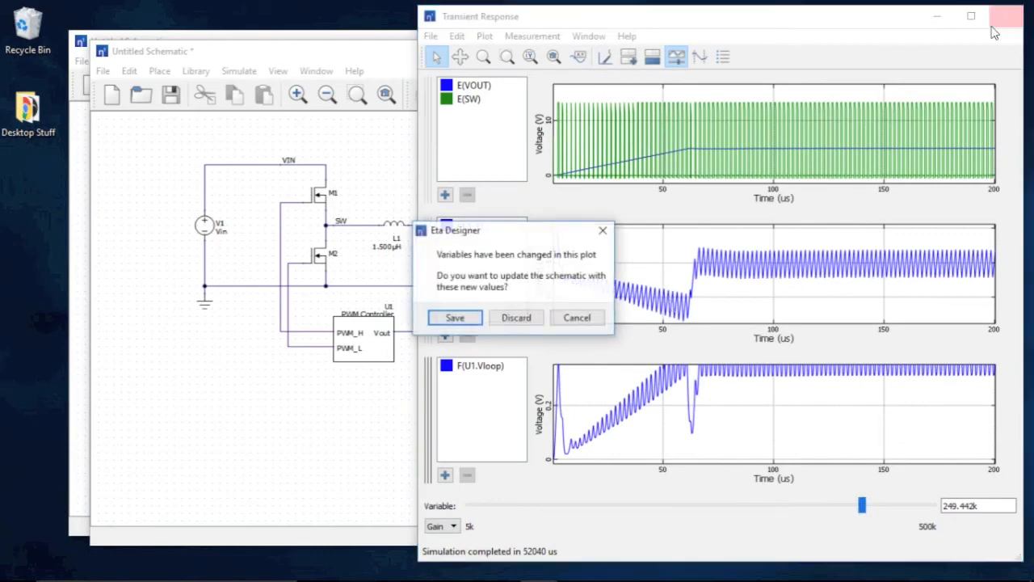
{"action": "left_click", "coordinate": [491, 318]}
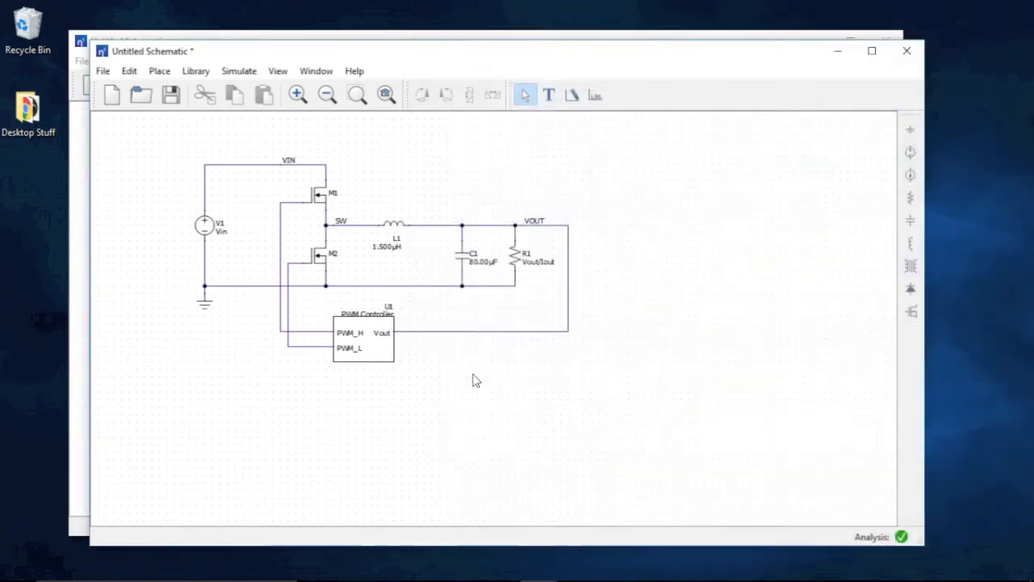
{"action": "left_click_drag", "start_coordinate": [441, 60], "coordinate": [428, 42]}
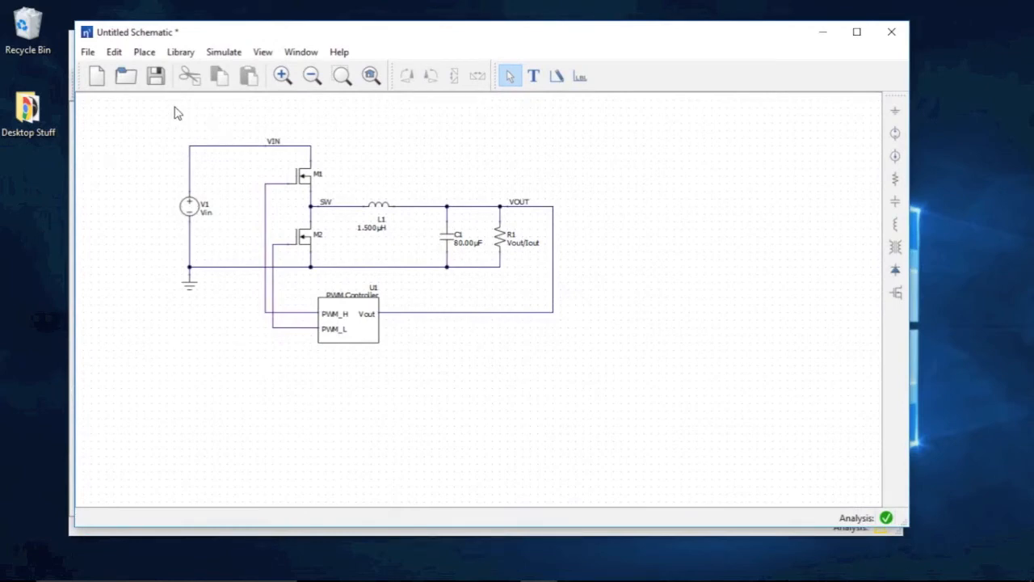
- Inspect transistor M1's simple model parameters, including on-state resistance and diode forward voltage, and leave them without changes
{"action": "left_click", "coordinate": [305, 183]}
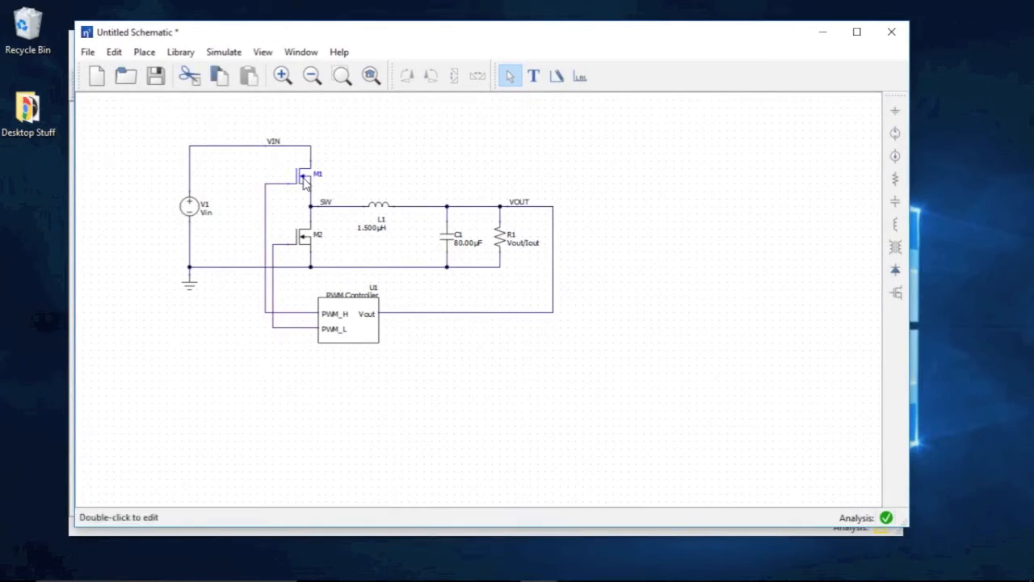
{"action": "double_click", "coordinate": [304, 183]}
{"action": "left_click_drag", "start_coordinate": [418, 204], "coordinate": [407, 174]}
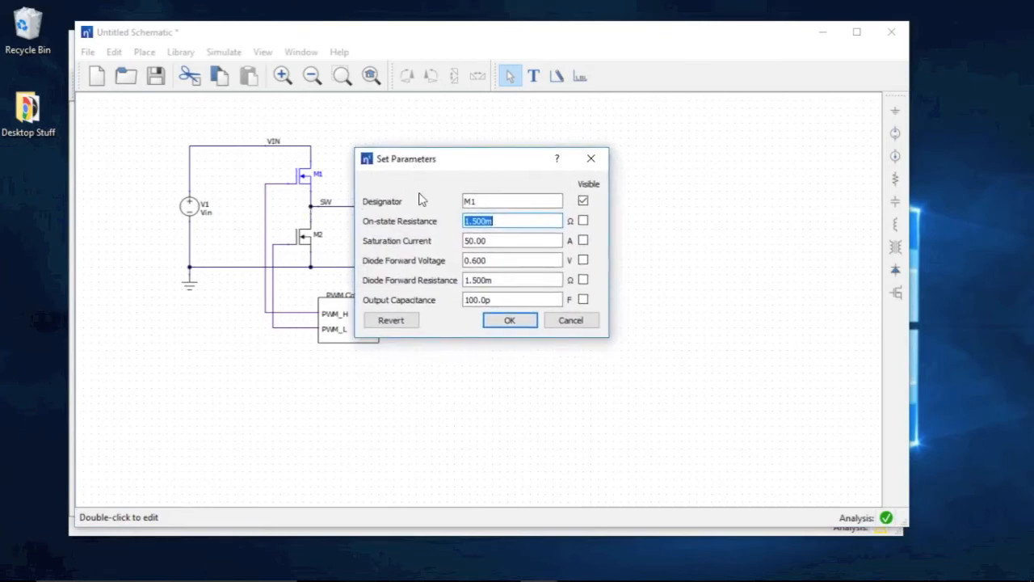
{"action": "left_click", "coordinate": [499, 221]}
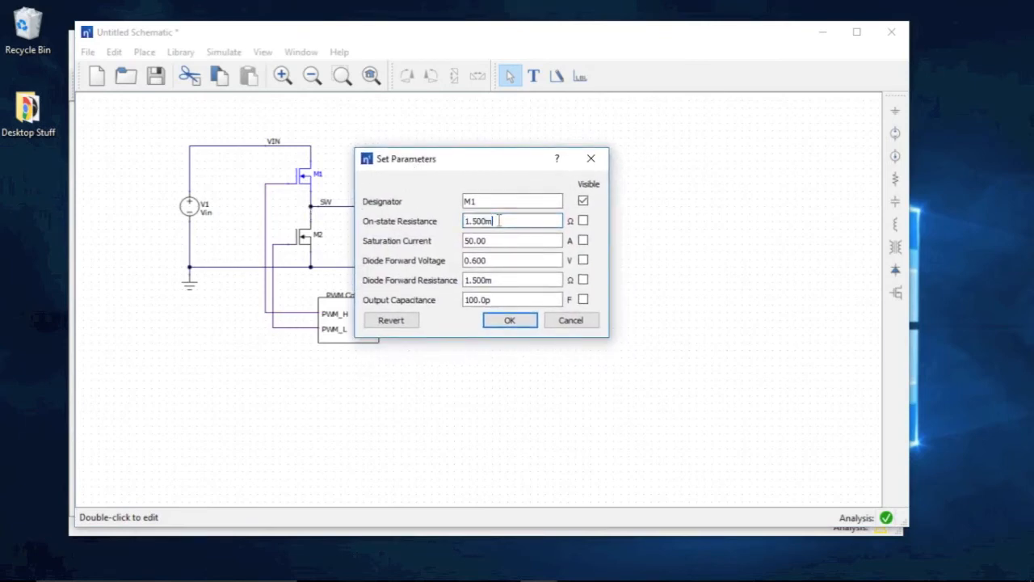
{"action": "left_click", "coordinate": [488, 260]}
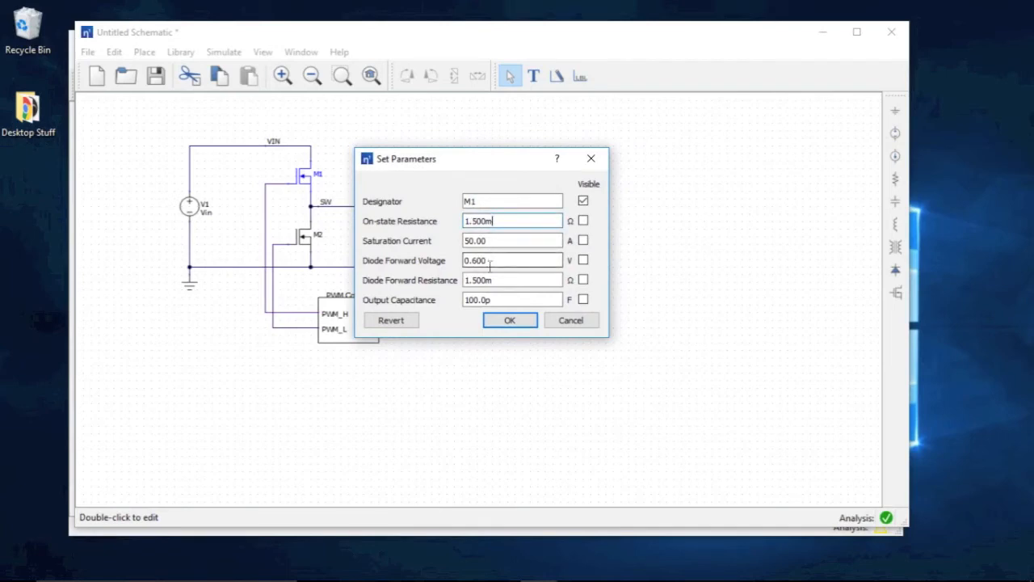
{"action": "left_click", "coordinate": [557, 318]}
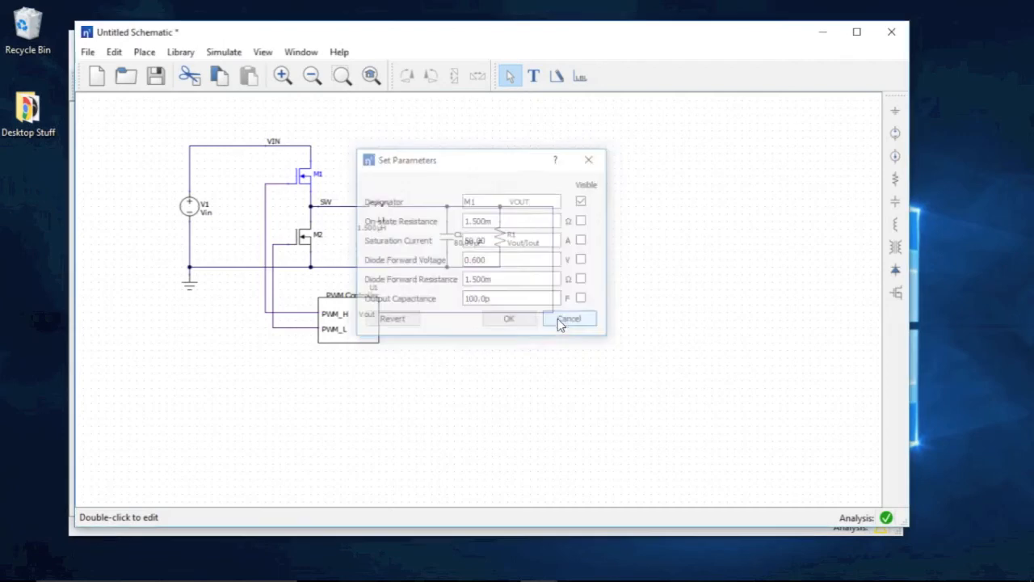
- Convert M1 to a library component, display the list of selectable transistors, and check the quantity pricing of the parts
{"action": "left_click", "coordinate": [180, 52]}
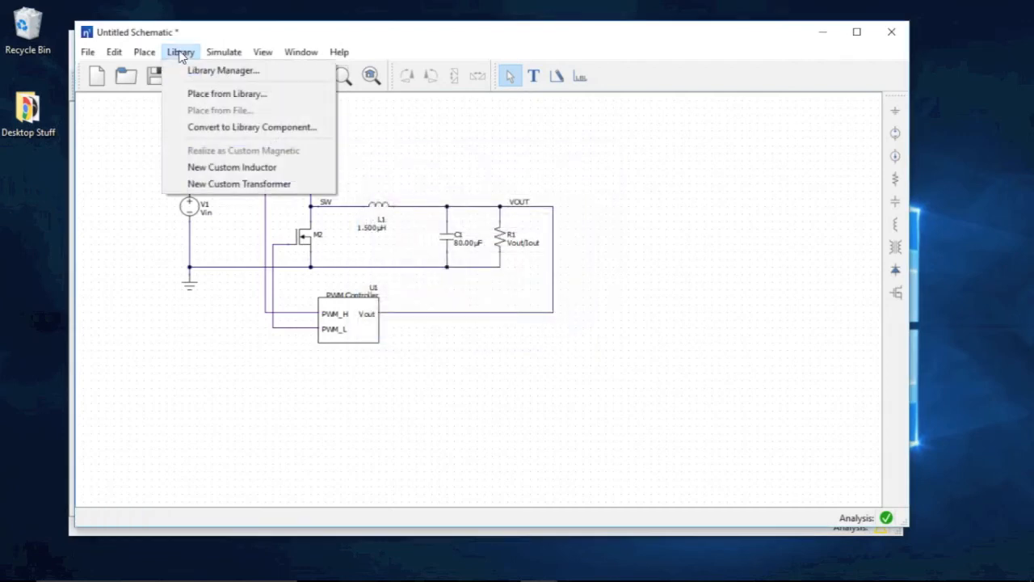
{"action": "left_click", "coordinate": [199, 132]}
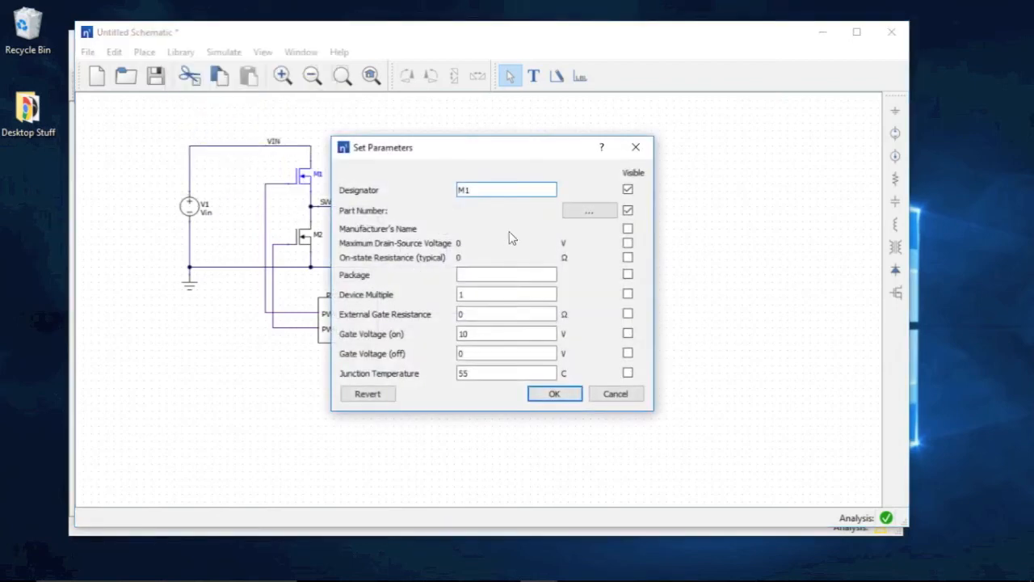
{"action": "left_click", "coordinate": [588, 209]}
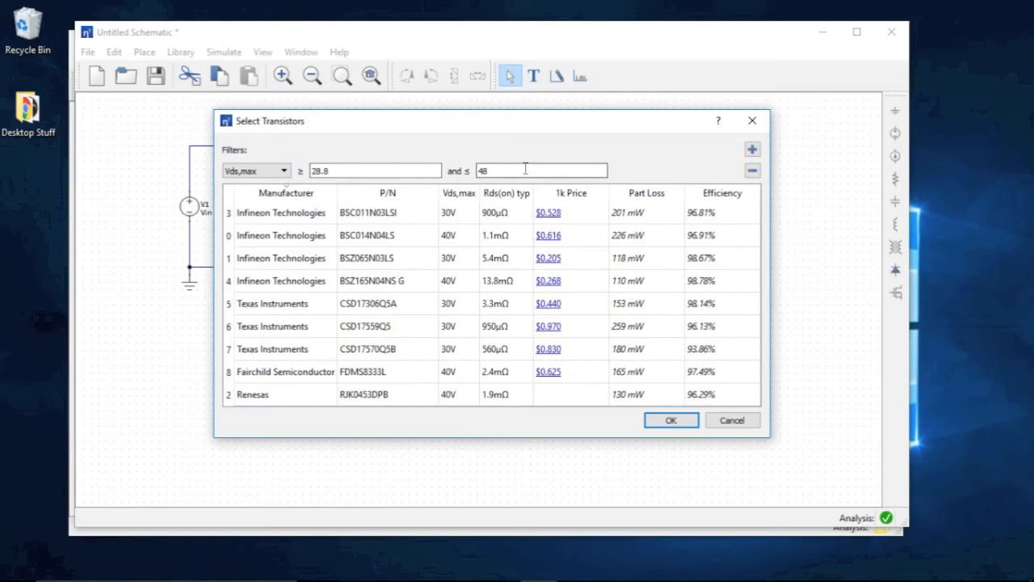
{"action": "left_click_drag", "start_coordinate": [495, 125], "coordinate": [516, 133]}
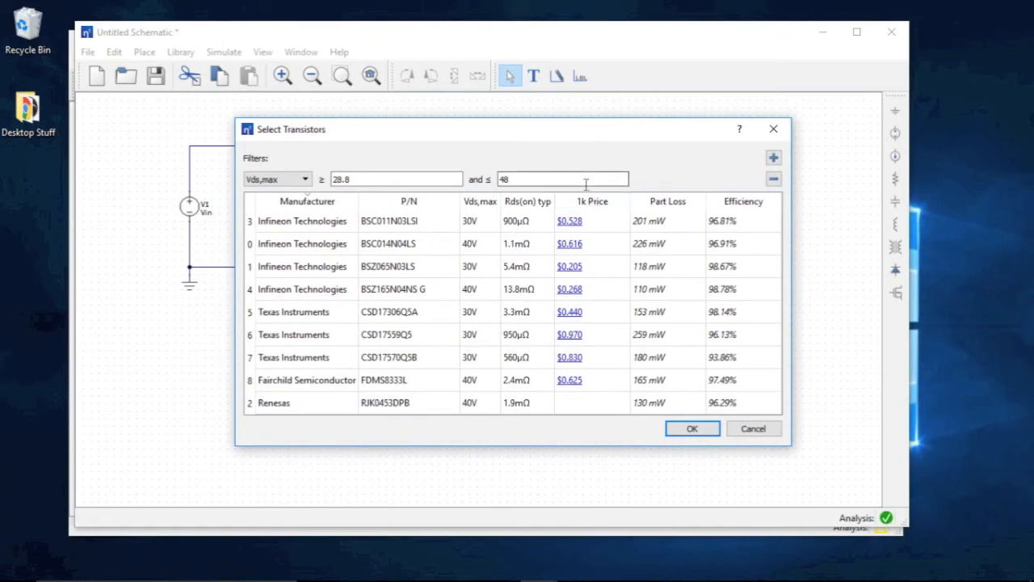
{"action": "mouse_move", "coordinate": [593, 217]}
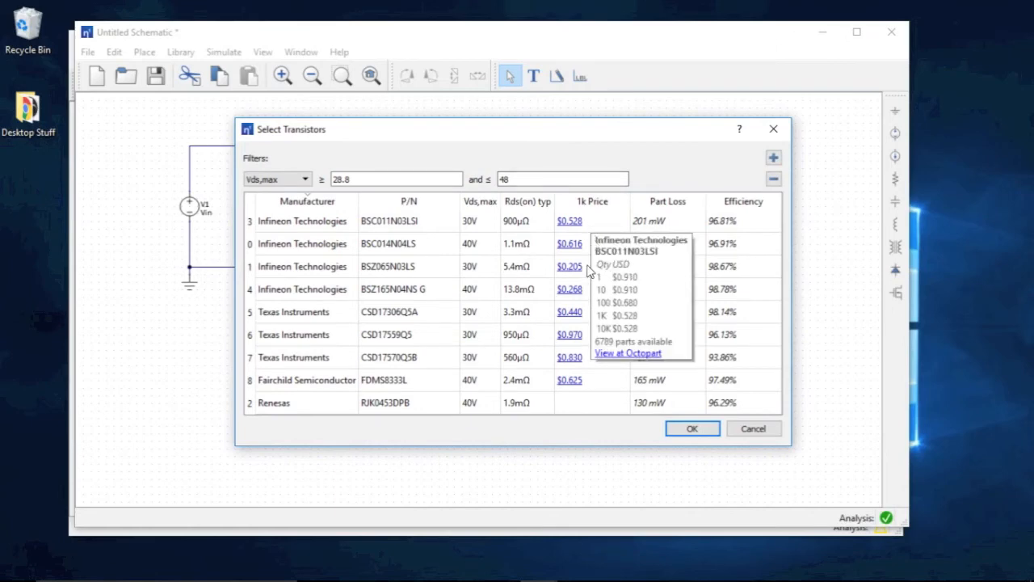
{"action": "mouse_move", "coordinate": [588, 361]}
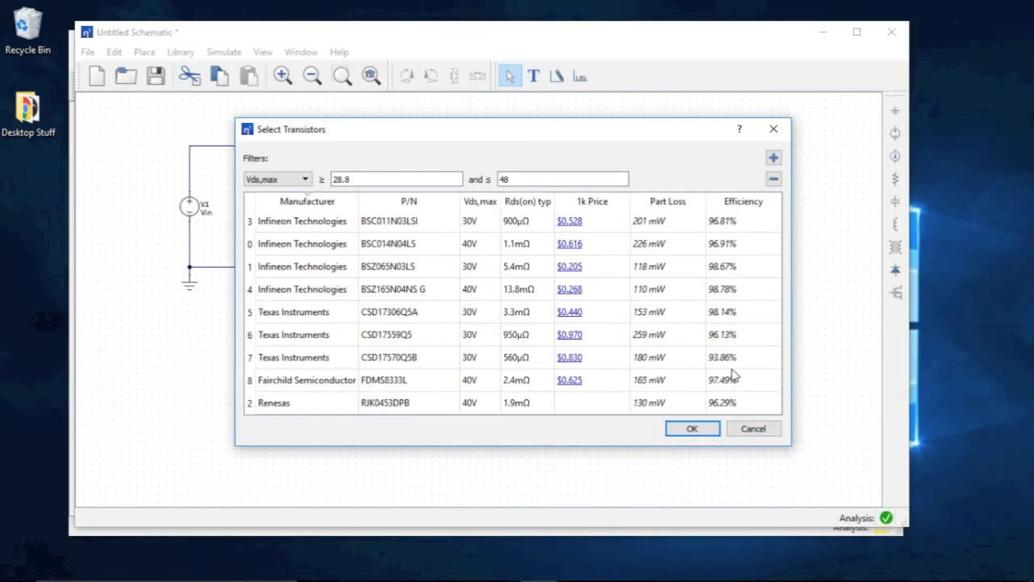
{"action": "left_click_drag", "start_coordinate": [614, 135], "coordinate": [731, 135]}
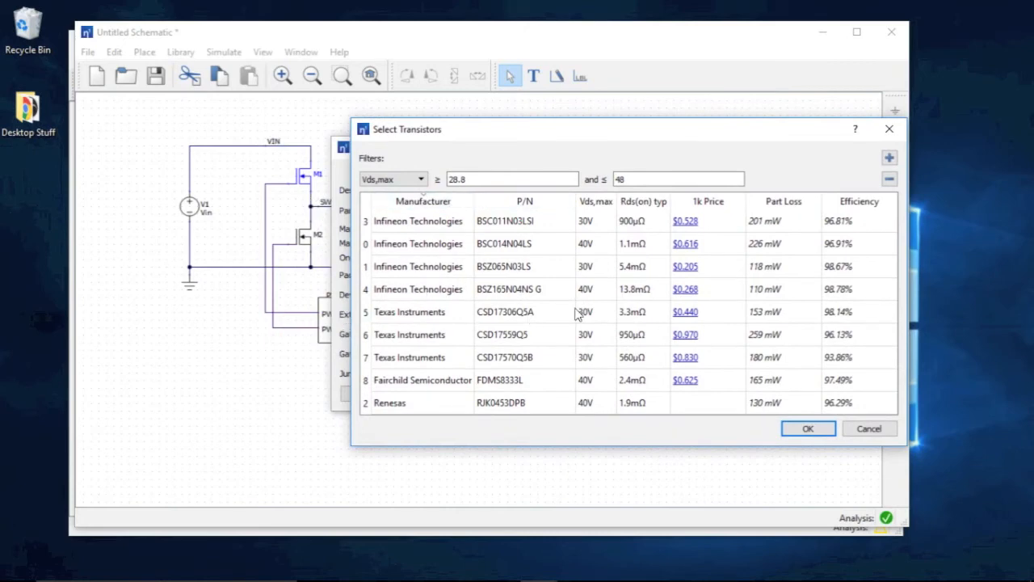
- Sort the transistors by highest efficiency and assign the Infineon BSZ165N04NS G to M1
{"action": "left_click", "coordinate": [871, 207]}
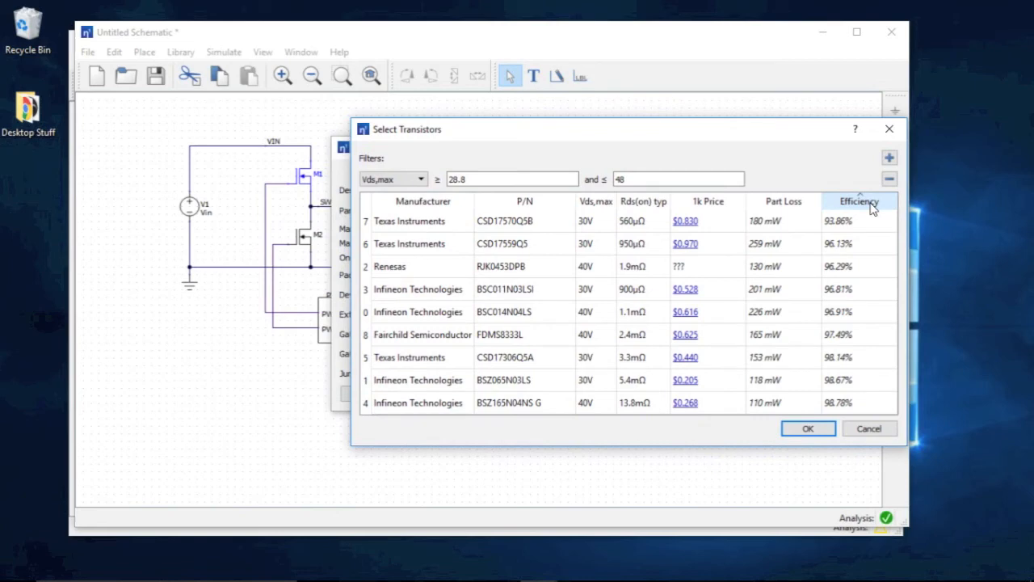
{"action": "left_click", "coordinate": [870, 207]}
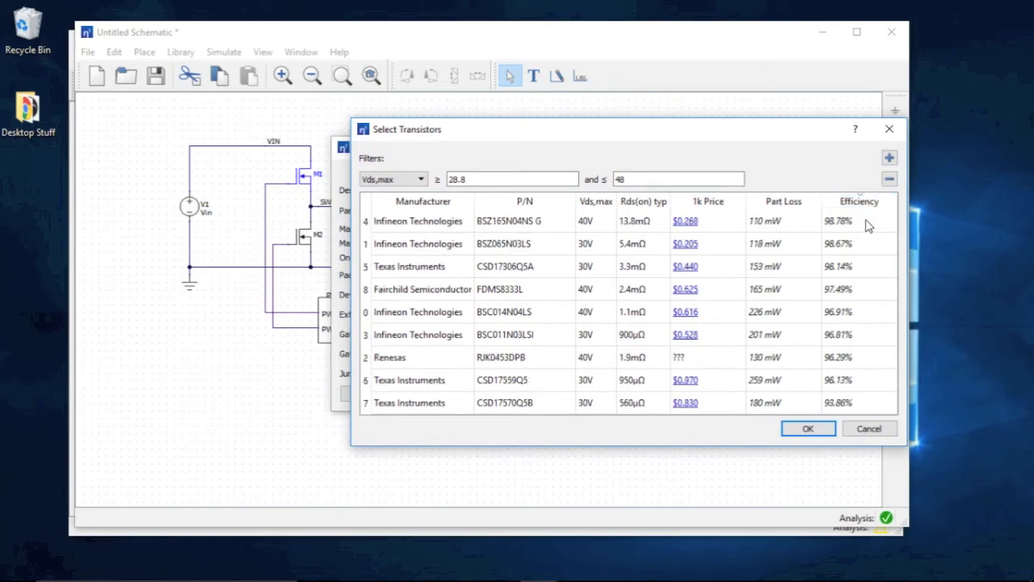
{"action": "left_click", "coordinate": [868, 224]}
{"action": "left_click", "coordinate": [810, 429]}
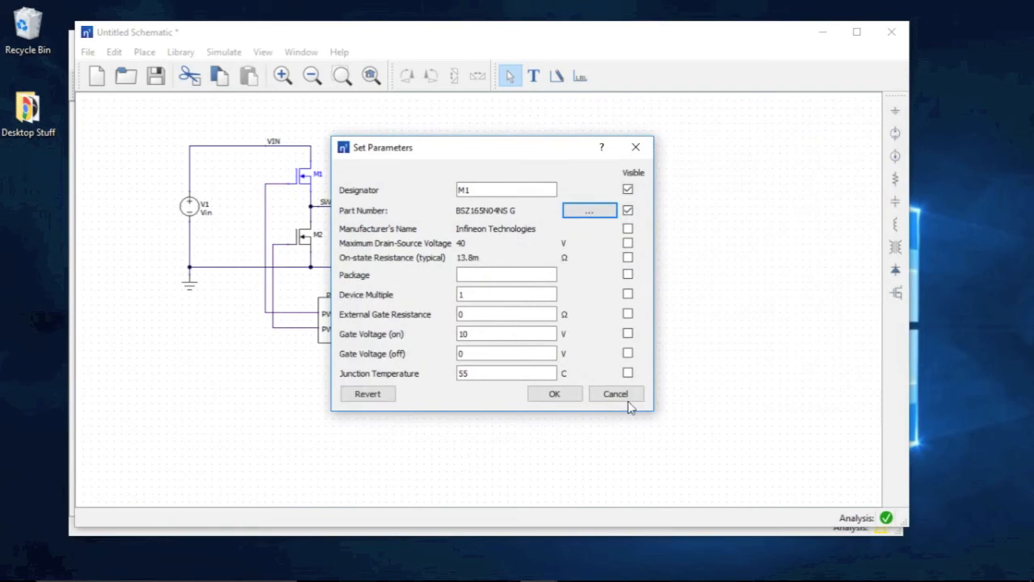
{"action": "left_click", "coordinate": [558, 394]}
- Convert M2 to a library component and assign it the most efficient transistor, the Infineon BSZ165N04NS G
{"action": "double_click", "coordinate": [305, 237]}
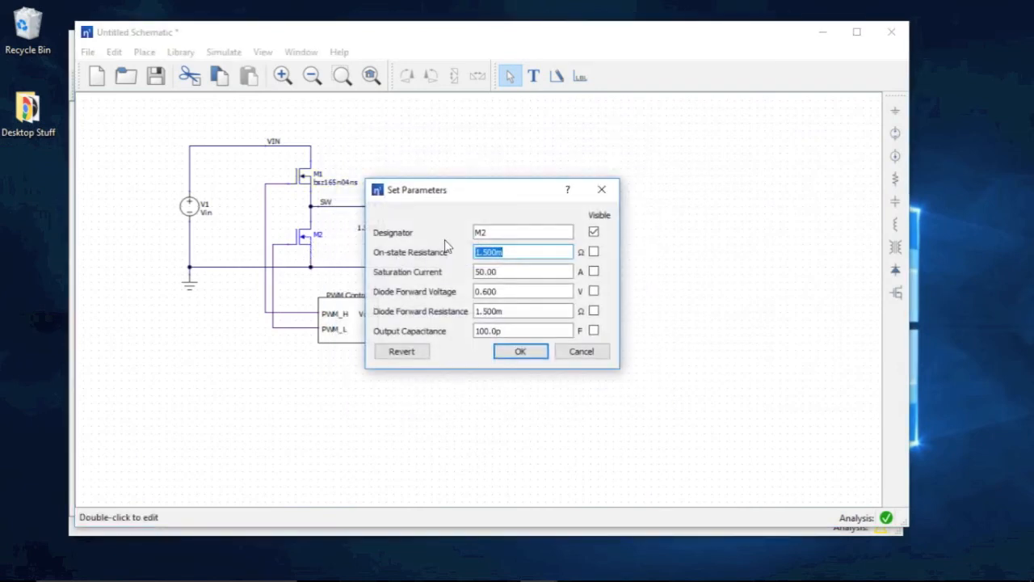
{"action": "key", "text": "Escape"}
{"action": "left_click", "coordinate": [180, 52]}
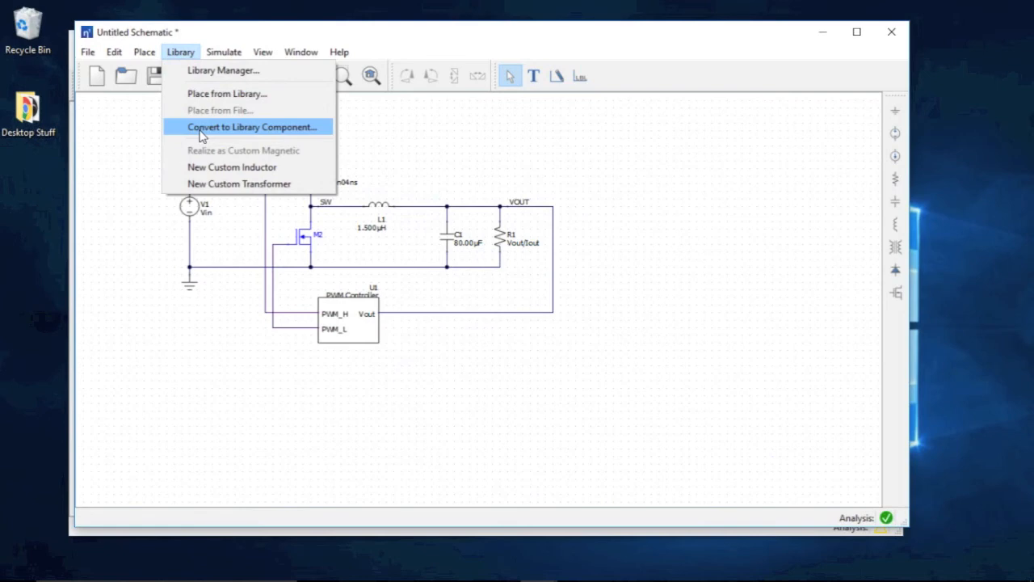
{"action": "left_click", "coordinate": [202, 129]}
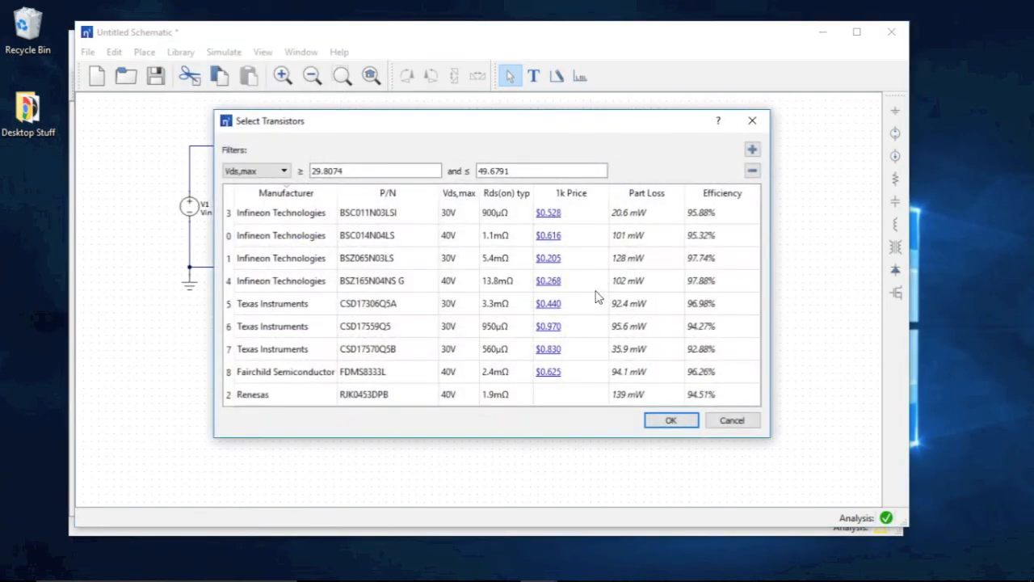
{"action": "left_click", "coordinate": [717, 201]}
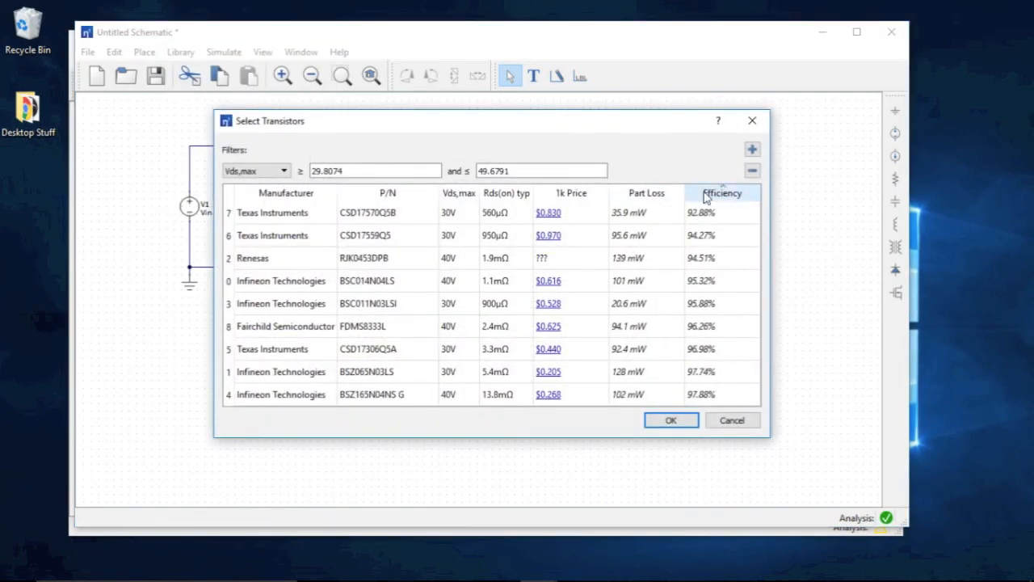
{"action": "left_click", "coordinate": [699, 201]}
{"action": "double_click", "coordinate": [696, 215]}
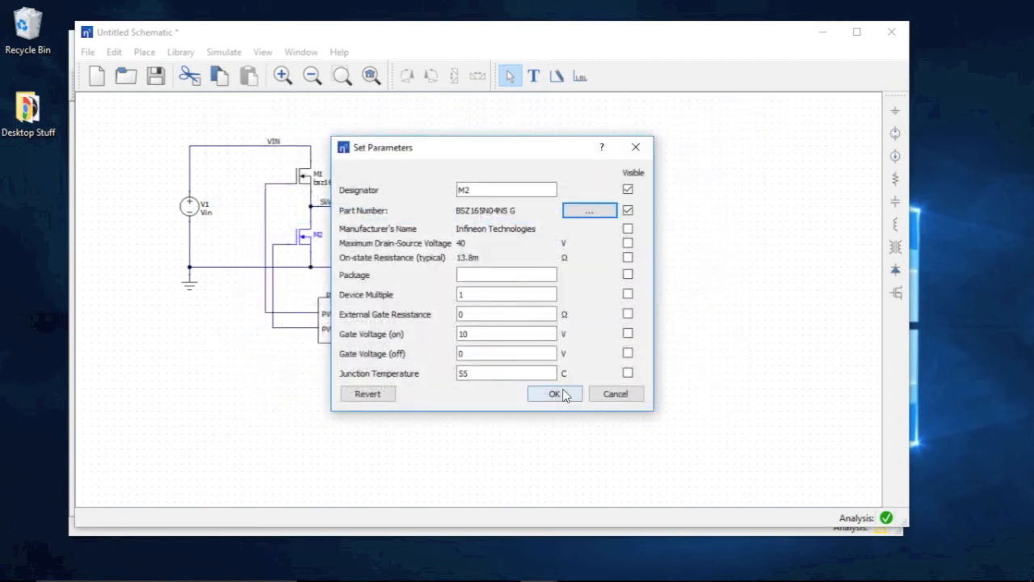
{"action": "left_click", "coordinate": [564, 394]}
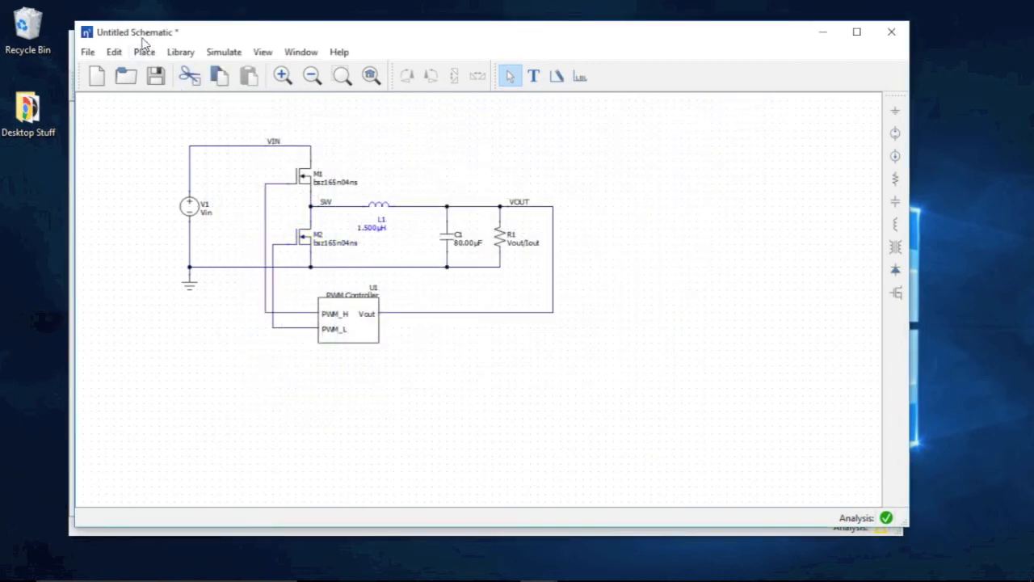
- Convert inductor L1 to a library component and remove the maximum current and inductance filters from its part selection
{"action": "left_click", "coordinate": [180, 51]}
{"action": "left_click", "coordinate": [198, 127]}
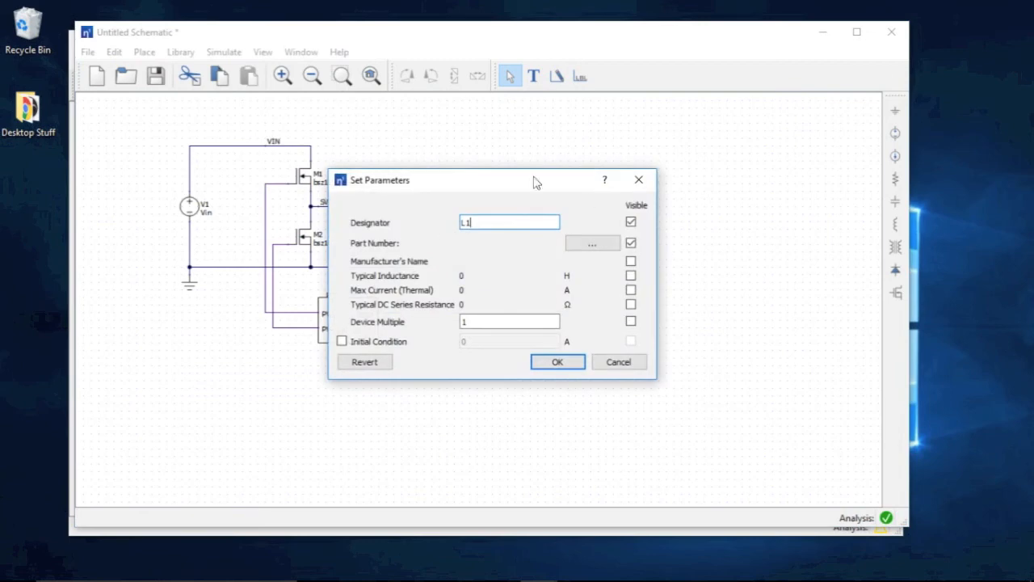
{"action": "left_click", "coordinate": [594, 244]}
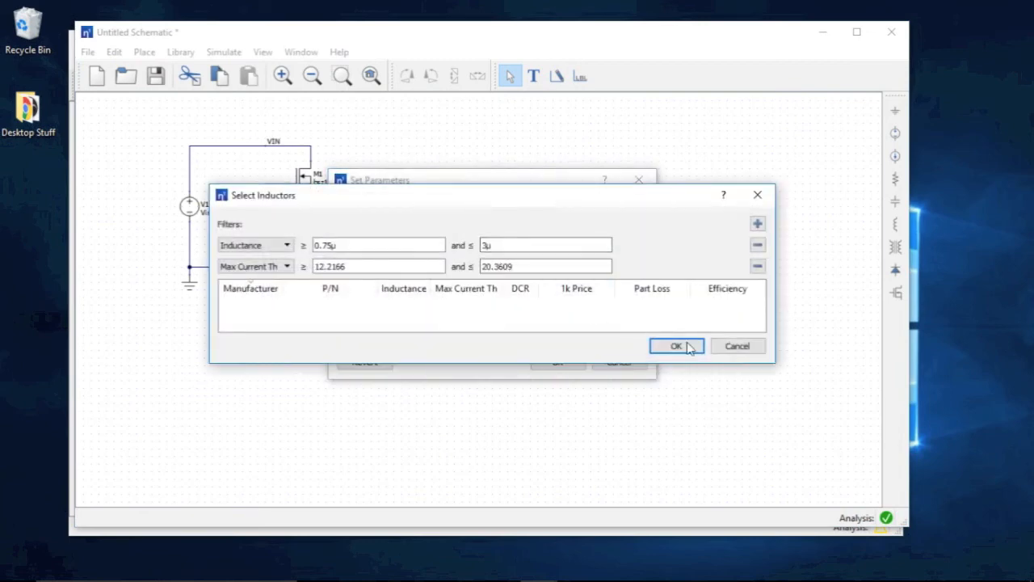
{"action": "left_click_drag", "start_coordinate": [620, 364], "coordinate": [602, 469]}
{"action": "left_click", "coordinate": [757, 266]}
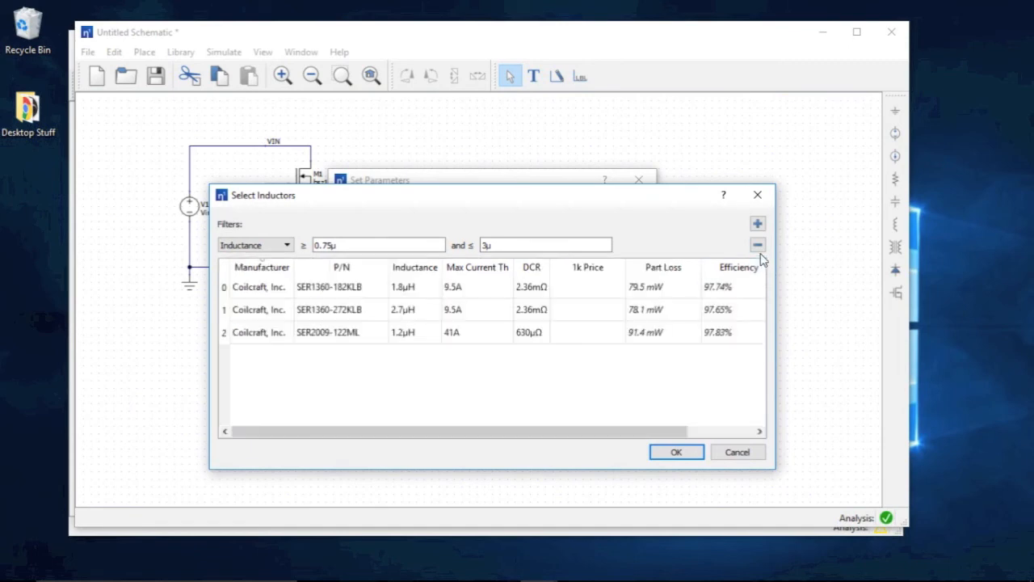
{"action": "left_click", "coordinate": [757, 244]}
- Look through the inductor list and assign the 1.8 µH Coilcraft SER1360-182KLB to L1
{"action": "scroll", "coordinate": [687, 339], "scroll_direction": "down", "scroll_amount": 2}
{"action": "scroll", "coordinate": [686, 339], "scroll_direction": "up", "scroll_amount": 2}
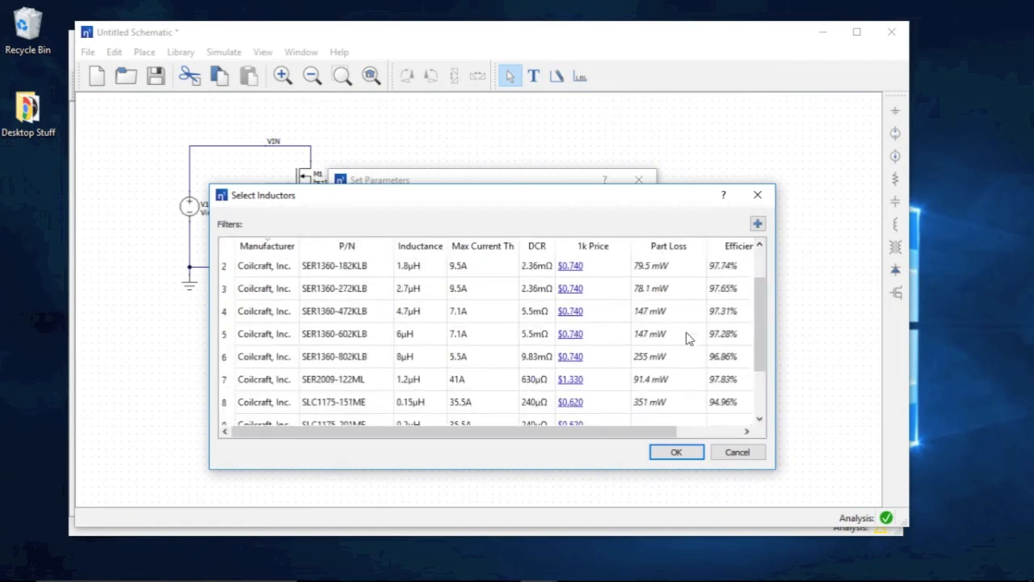
{"action": "scroll", "coordinate": [719, 272], "scroll_direction": "down", "scroll_amount": 1}
{"action": "scroll", "coordinate": [718, 274], "scroll_direction": "up", "scroll_amount": 1}
{"action": "scroll", "coordinate": [718, 276], "scroll_direction": "up", "scroll_amount": 1}
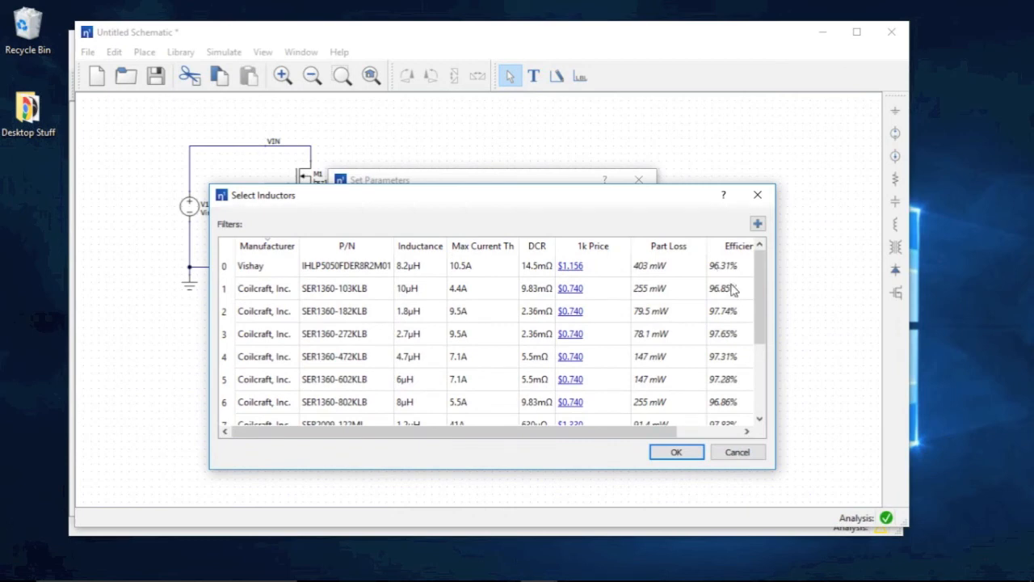
{"action": "left_click_drag", "start_coordinate": [773, 471], "coordinate": [773, 487]}
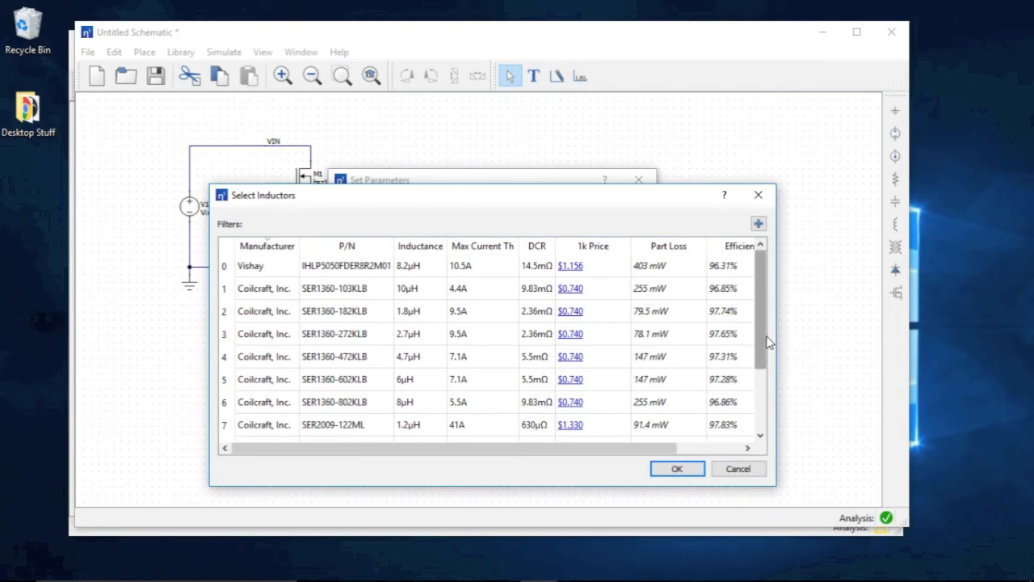
{"action": "double_click", "coordinate": [694, 316]}
{"action": "left_click", "coordinate": [557, 362]}
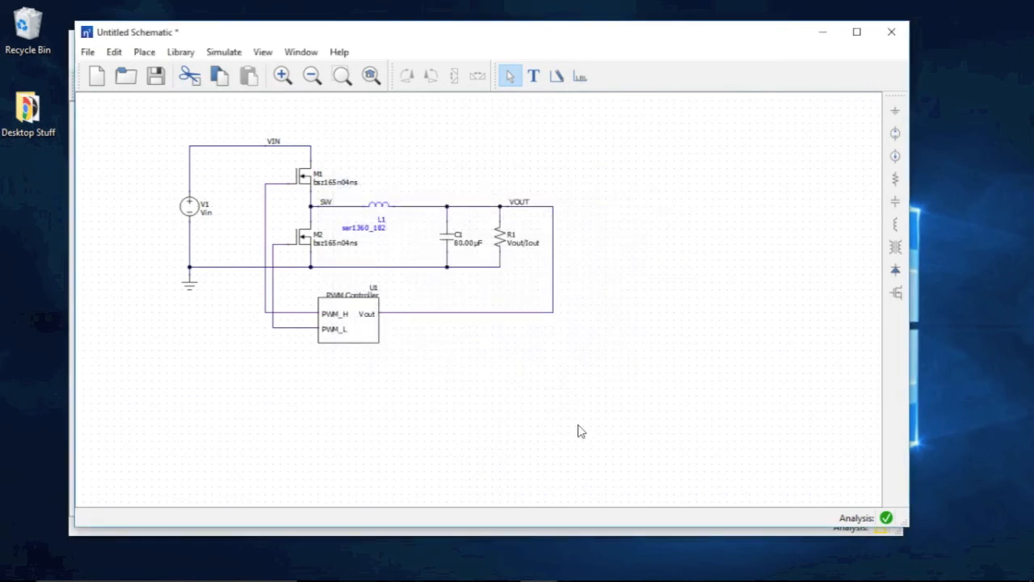
- Run a transient simulation of the converter with the library parts, check the waveforms, and close the plot
{"action": "left_click", "coordinate": [238, 55]}
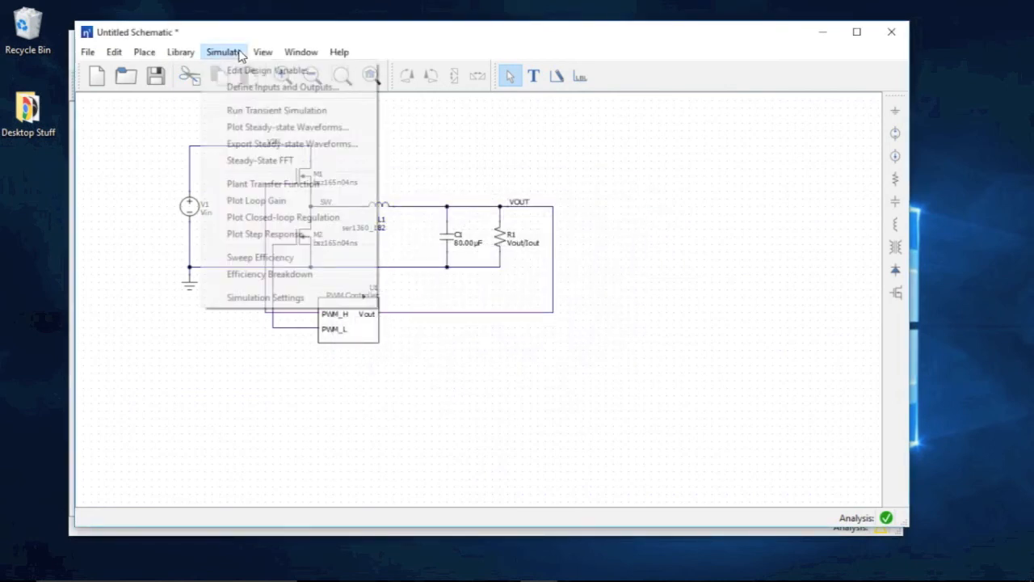
{"action": "left_click", "coordinate": [248, 116]}
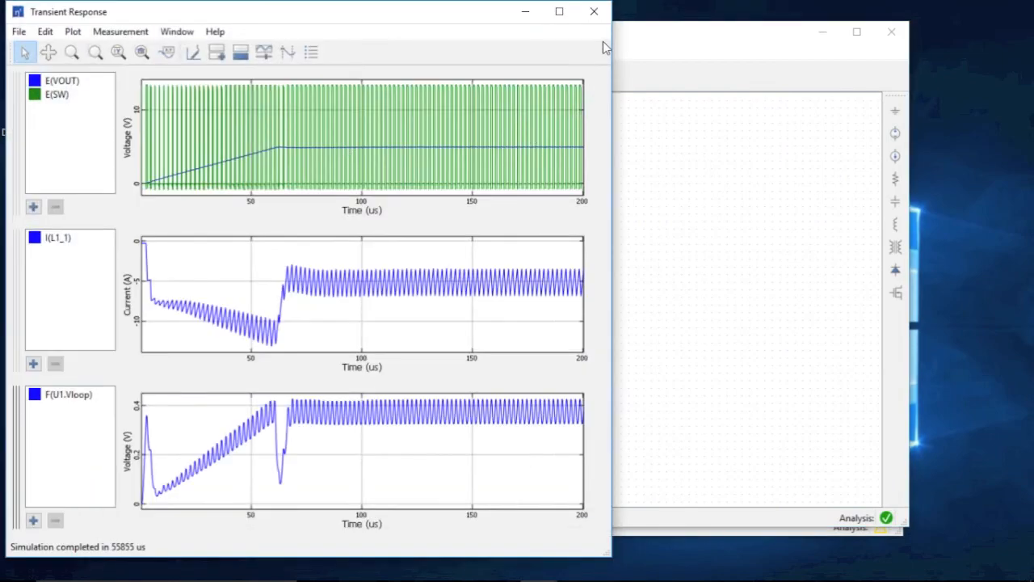
{"action": "left_click", "coordinate": [595, 12]}
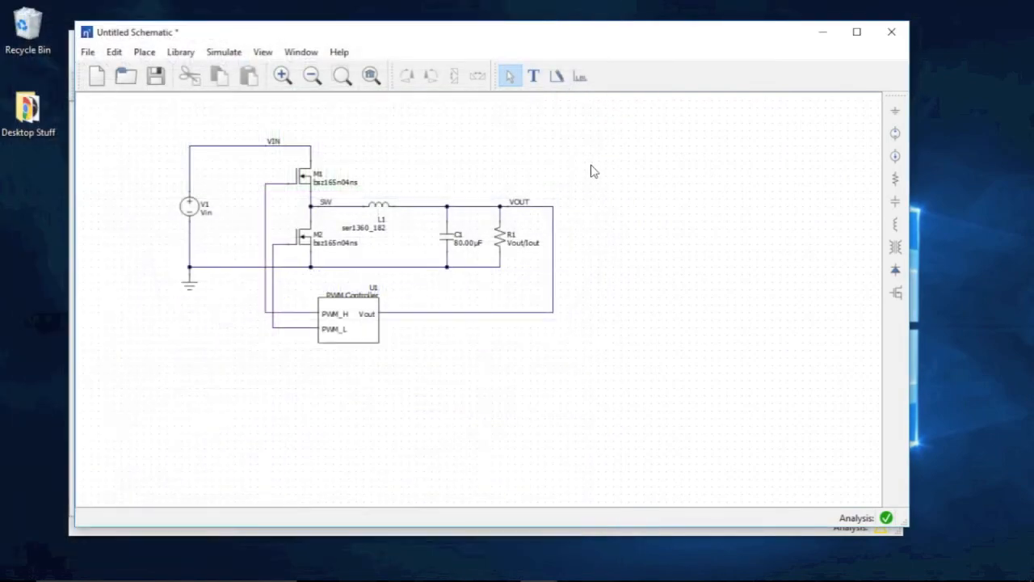
- Run an efficiency sweep over output current and enlarge the part of the curve above about 90%
{"action": "left_click", "coordinate": [233, 55]}
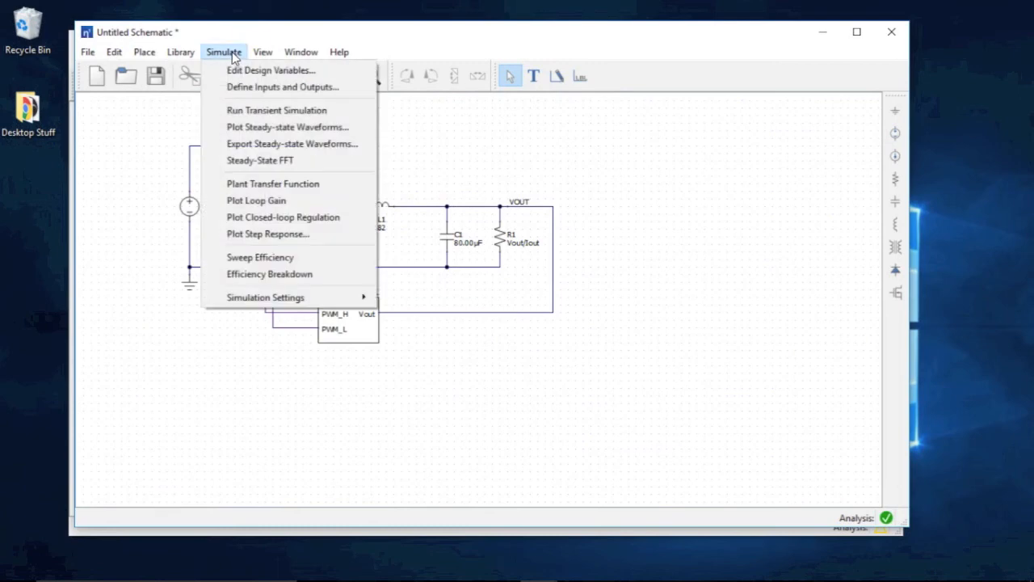
{"action": "left_click", "coordinate": [300, 259]}
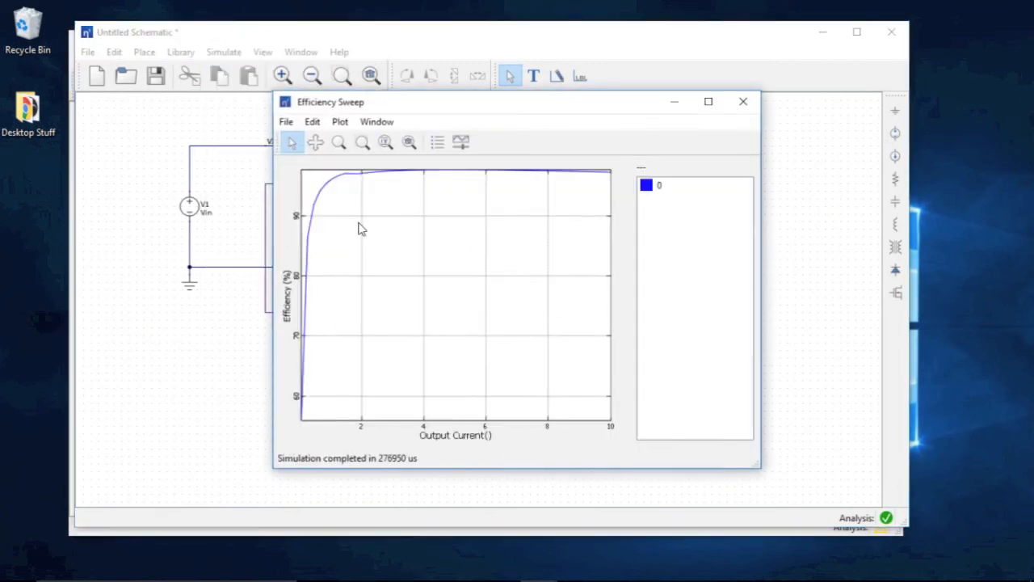
{"action": "left_click", "coordinate": [363, 142]}
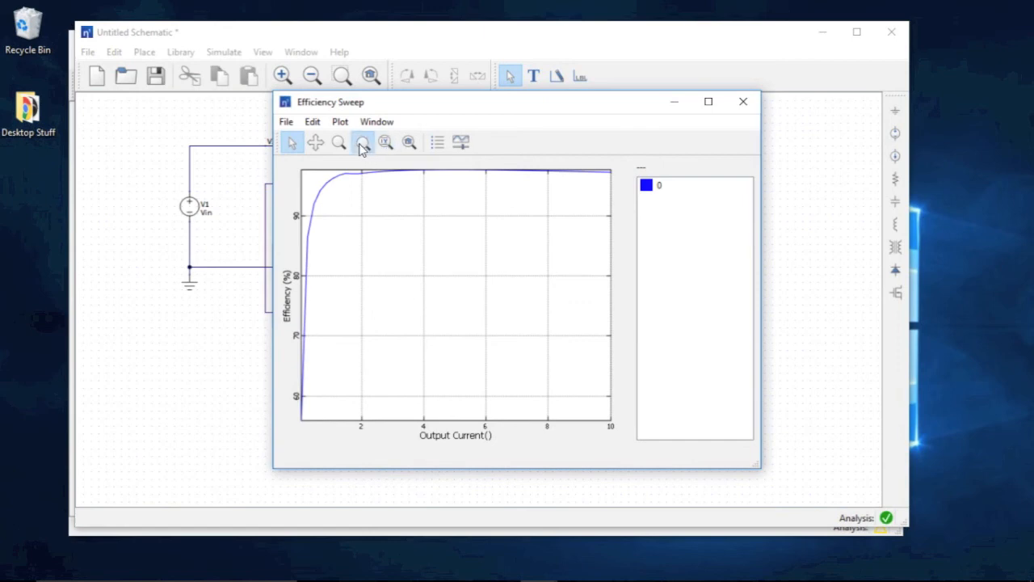
{"action": "left_click_drag", "start_coordinate": [301, 217], "coordinate": [613, 160]}
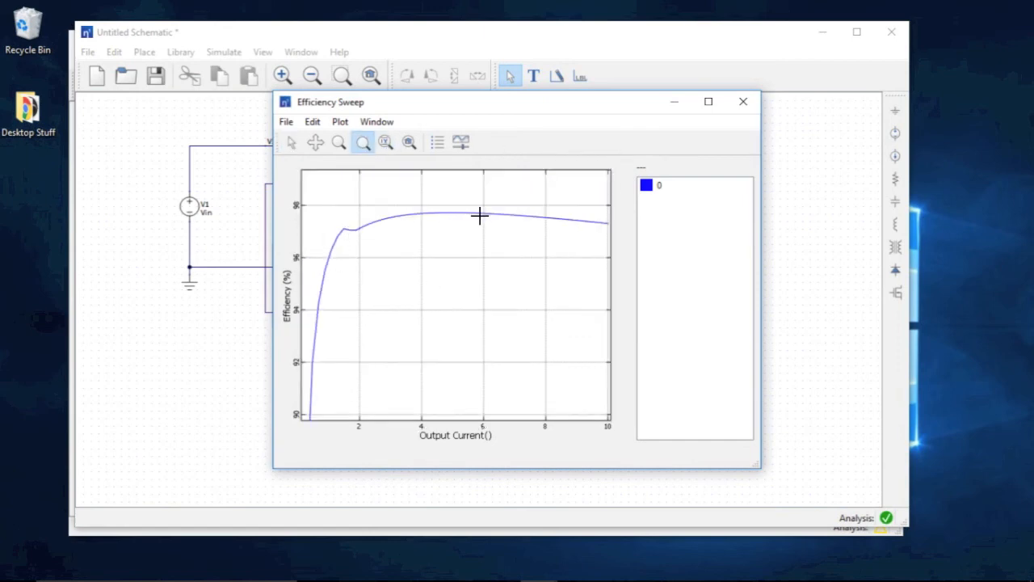
- Close the efficiency sweep plot and run an efficiency breakdown, moving its window clear of the power stage
{"action": "left_click_drag", "start_coordinate": [475, 109], "coordinate": [707, 136]}
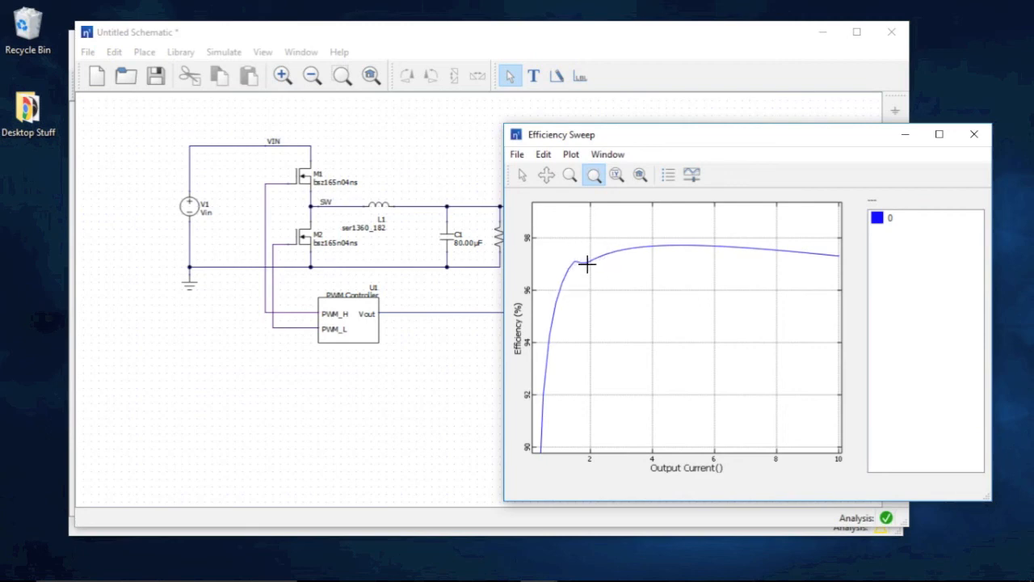
{"action": "left_click", "coordinate": [976, 136]}
{"action": "left_click", "coordinate": [223, 53]}
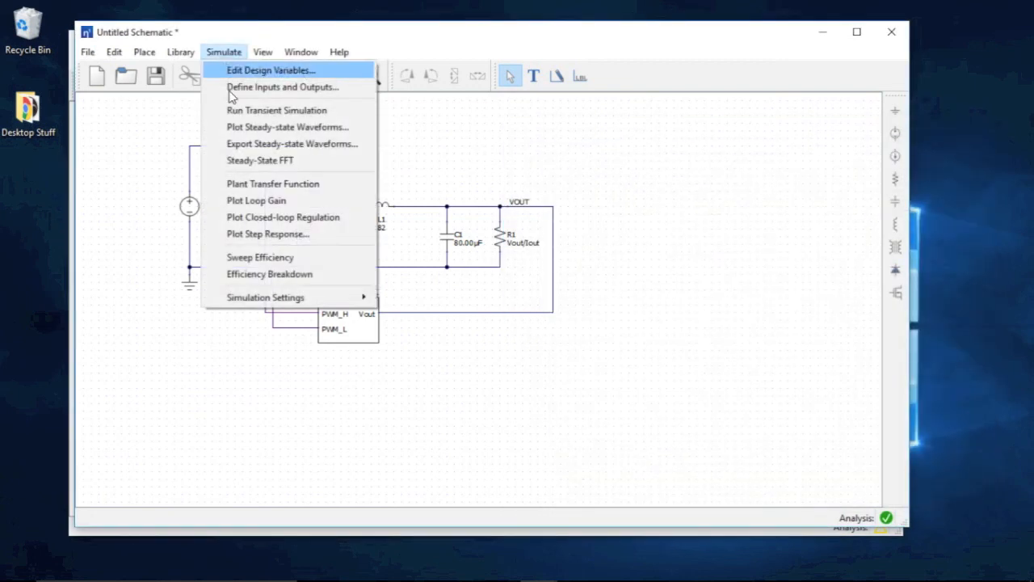
{"action": "left_click", "coordinate": [308, 280]}
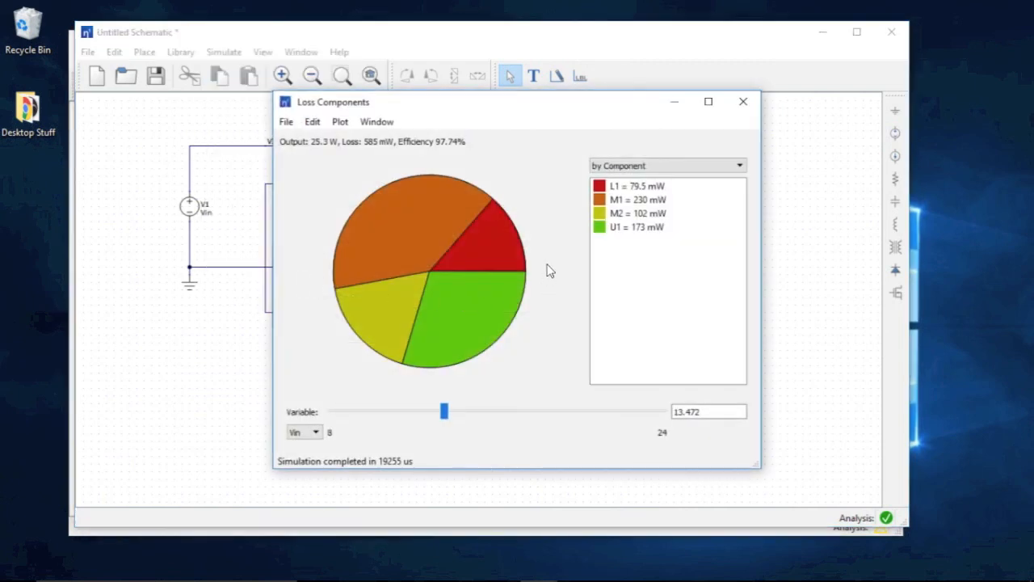
{"action": "left_click_drag", "start_coordinate": [612, 104], "coordinate": [828, 75]}
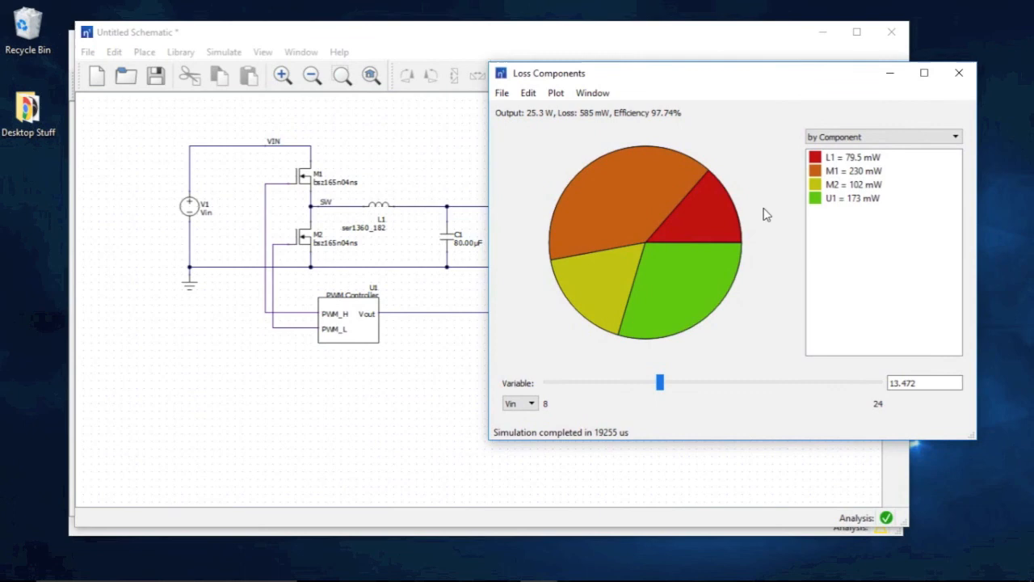
- Inspect the detailed loss contributions of M2, U1 and L1 in the loss breakdown by component
{"action": "mouse_move", "coordinate": [852, 185]}
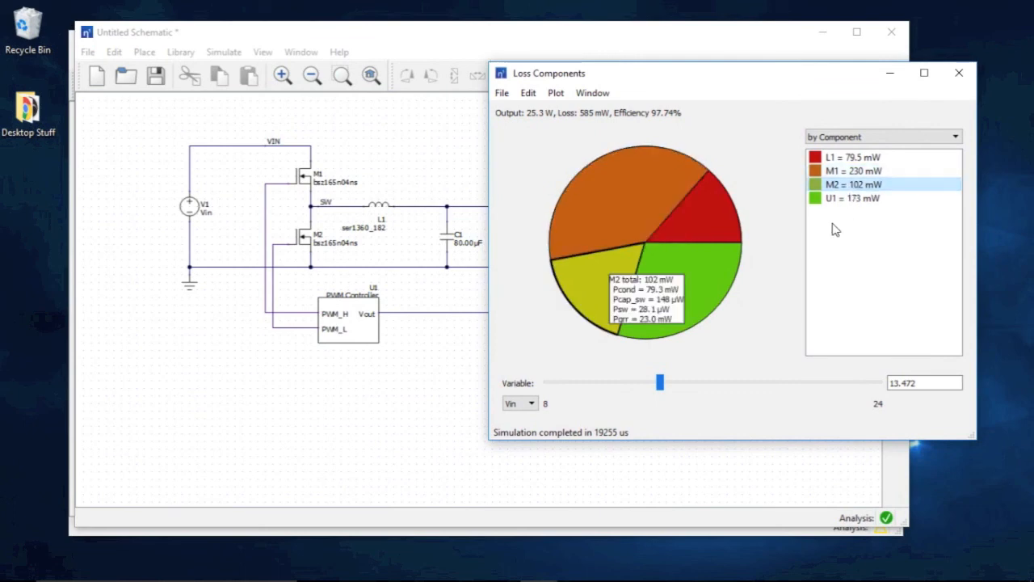
{"action": "left_click", "coordinate": [835, 201]}
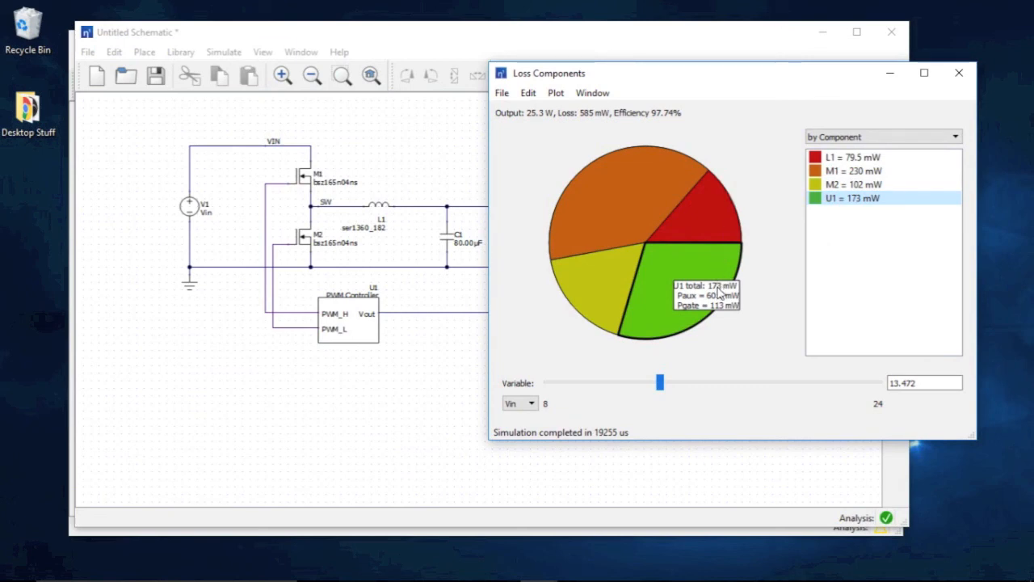
{"action": "left_click", "coordinate": [692, 216]}
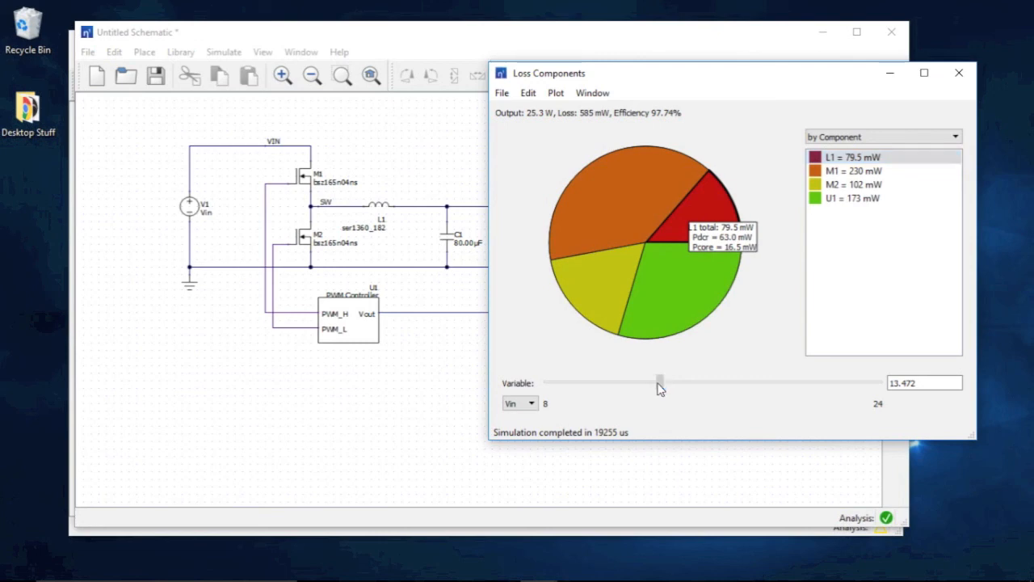
- Vary the input voltage Vin in the loss breakdown to 13.024 and up to 15.728 to compare the component losses
{"action": "left_click_drag", "start_coordinate": [659, 384], "coordinate": [651, 385]}
{"action": "left_click", "coordinate": [529, 408]}
{"action": "left_click", "coordinate": [529, 414]}
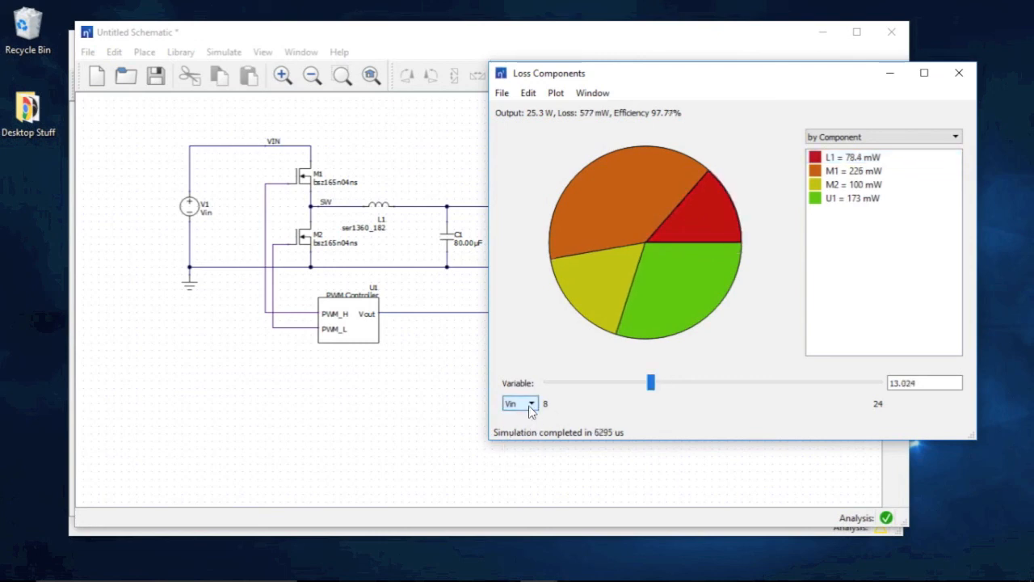
{"action": "left_click_drag", "start_coordinate": [651, 379], "coordinate": [709, 400]}
- Check the component losses with the output current Iout at 9.41295, and close the breakdown without updating the schematic's variables
{"action": "left_click", "coordinate": [533, 409]}
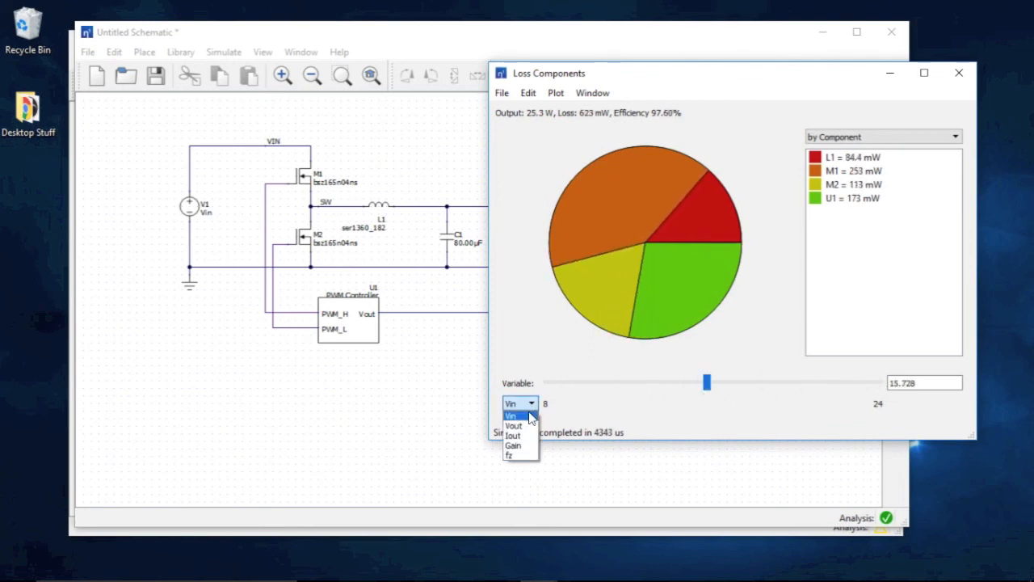
{"action": "left_click", "coordinate": [525, 437]}
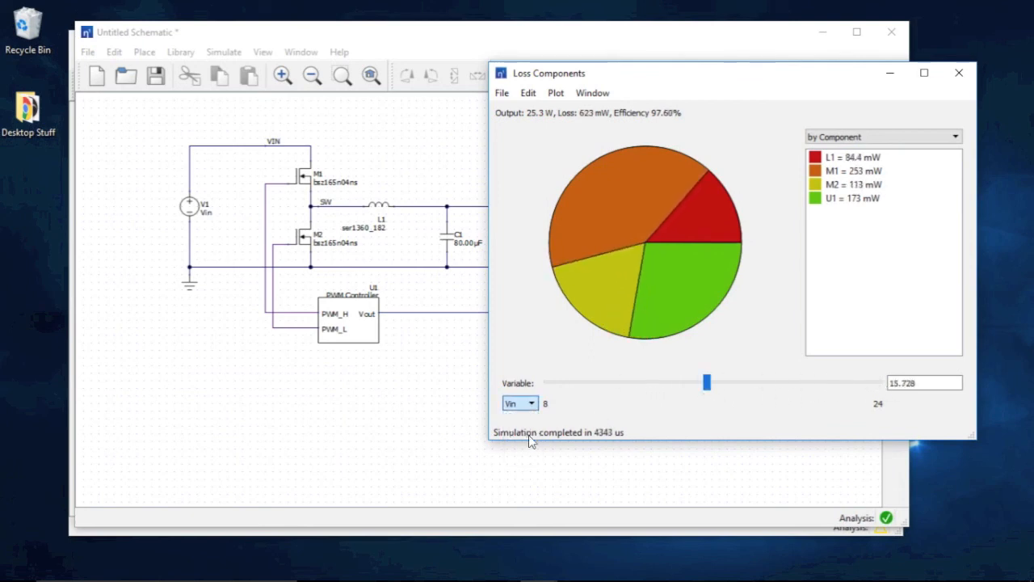
{"action": "left_click_drag", "start_coordinate": [714, 383], "coordinate": [849, 386]}
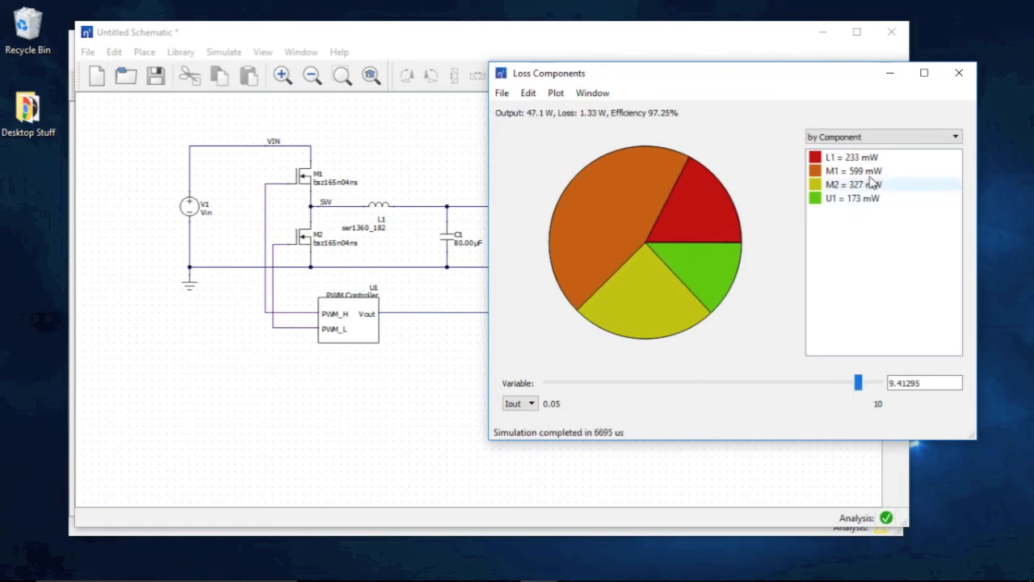
{"action": "left_click", "coordinate": [959, 73]}
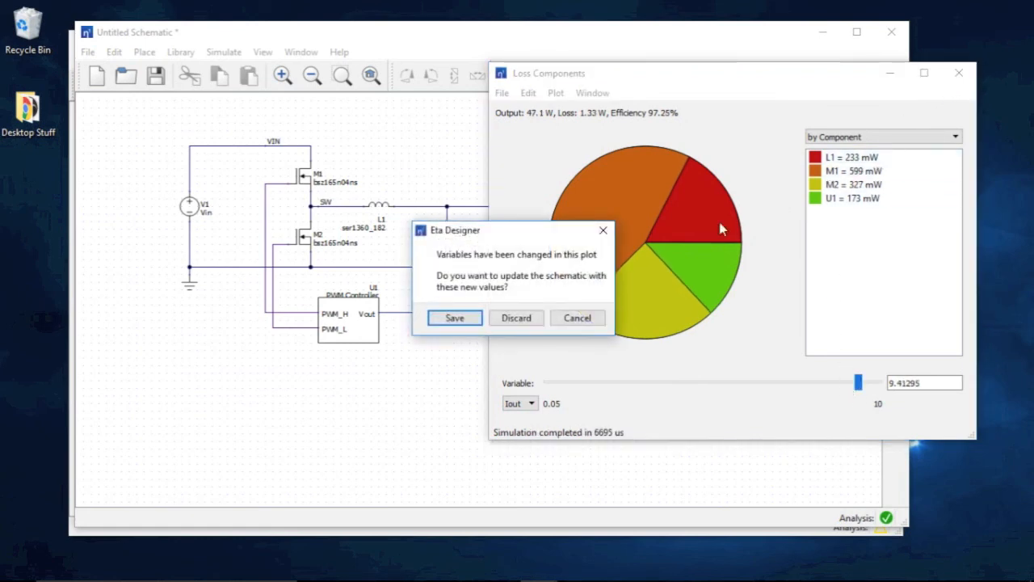
{"action": "left_click", "coordinate": [537, 319]}
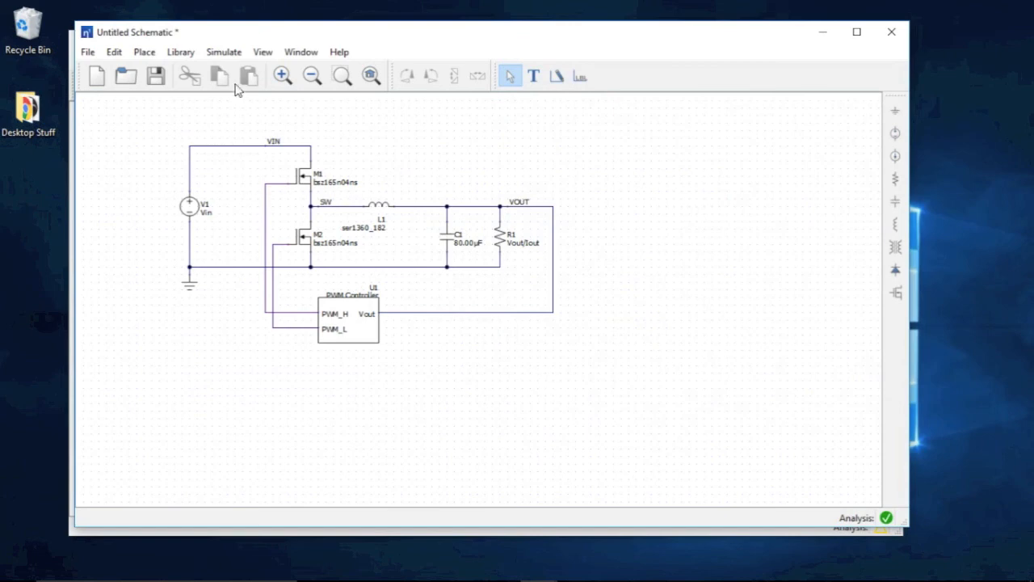